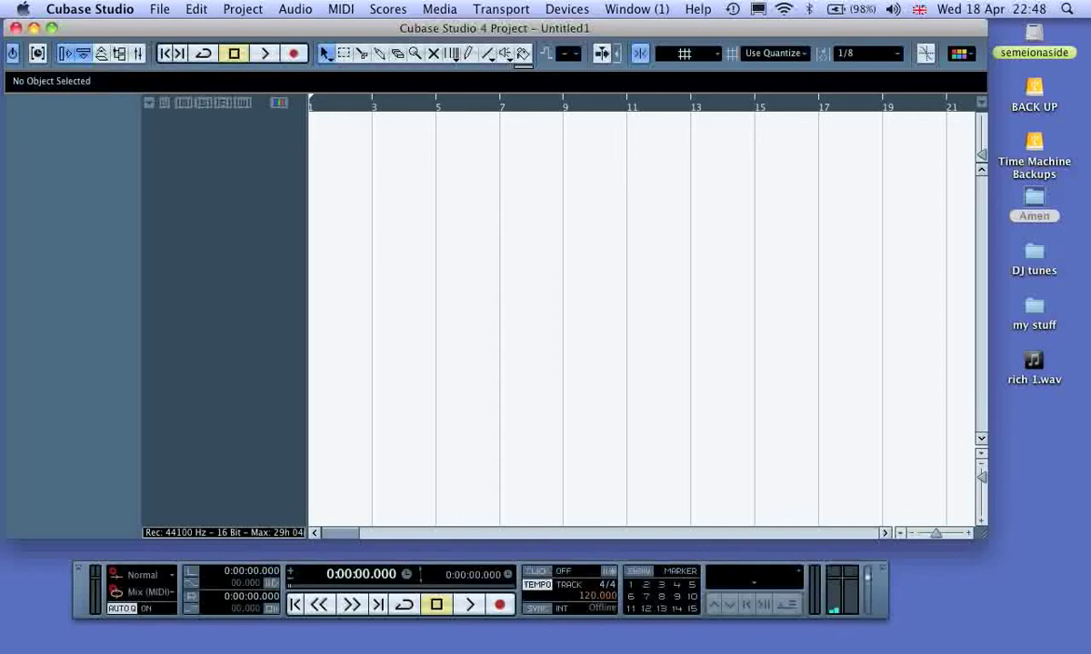
# Open the VST Connections and review the input bus and output bus assignments
pyautogui.click(566, 9)
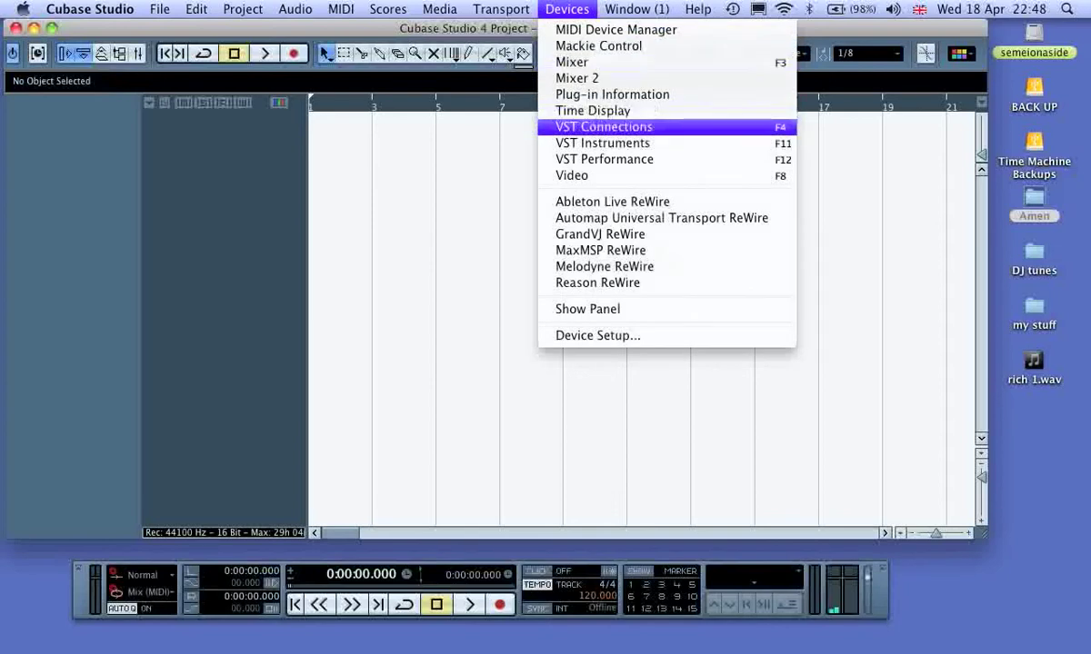
pyautogui.click(604, 126)
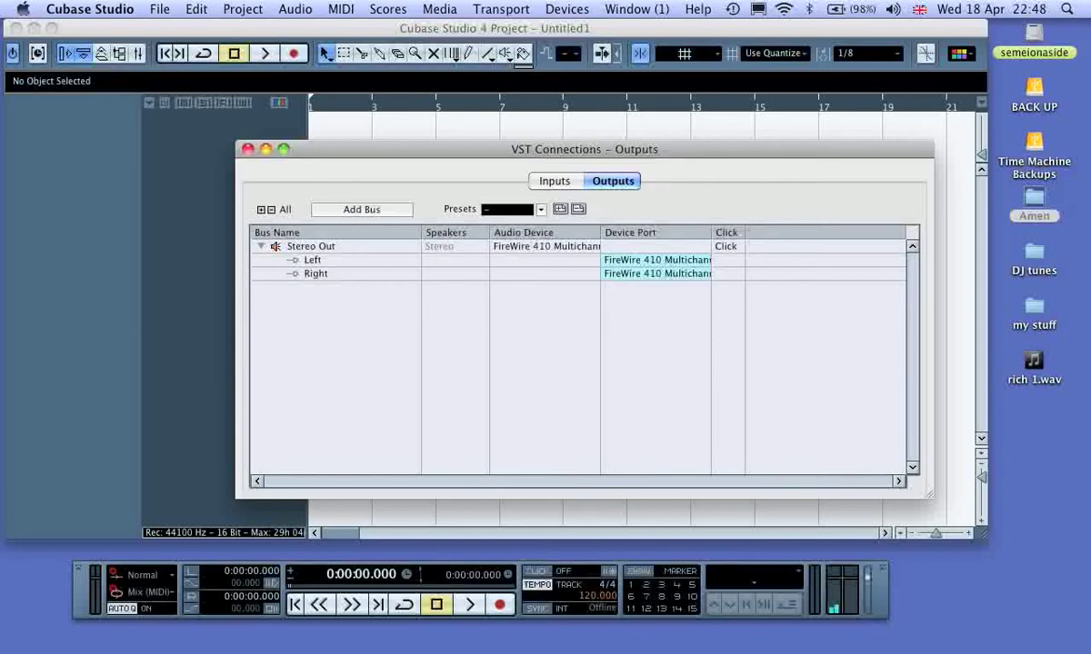
pyautogui.click(554, 180)
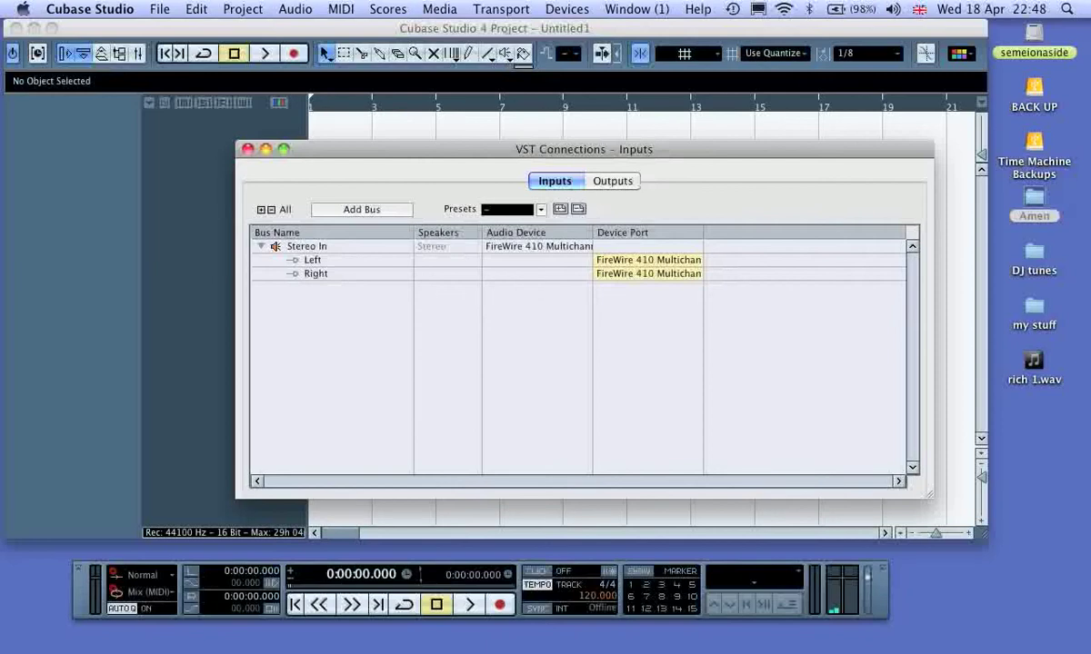
pyautogui.click(613, 180)
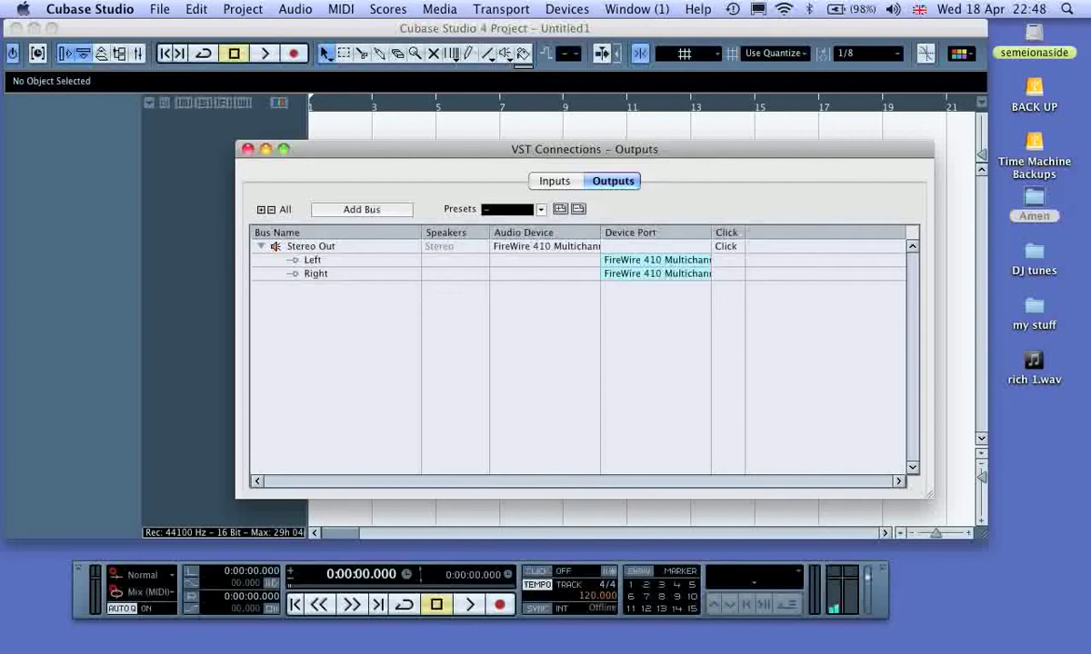
# Add one mono output bus and view the device ports available for its Mono channel
pyautogui.click(362, 209)
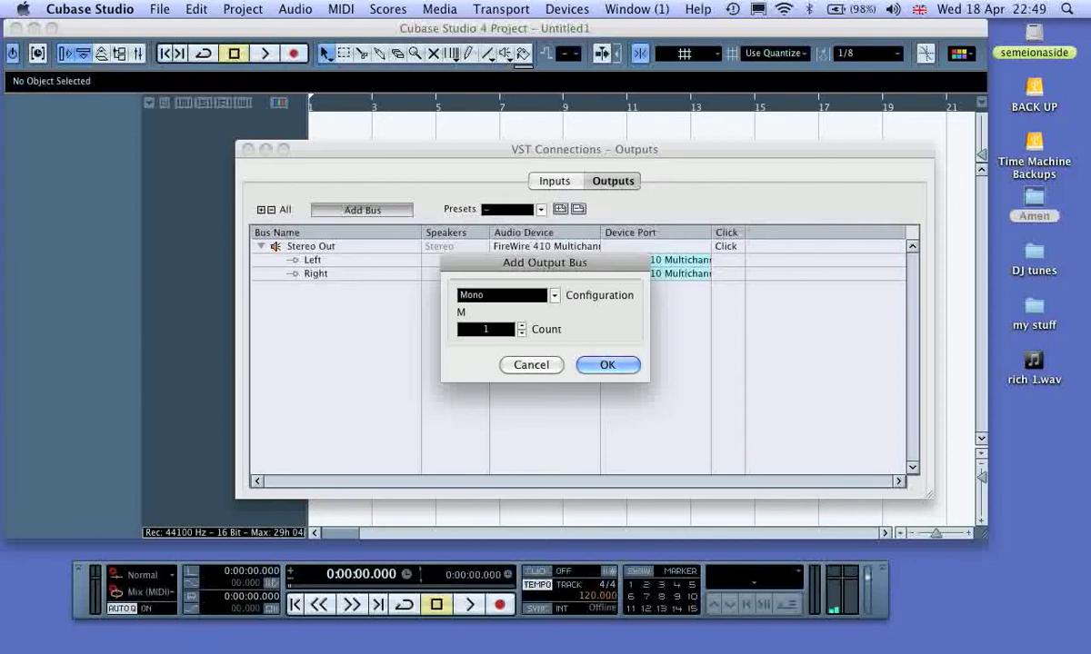
pyautogui.press('Escape')
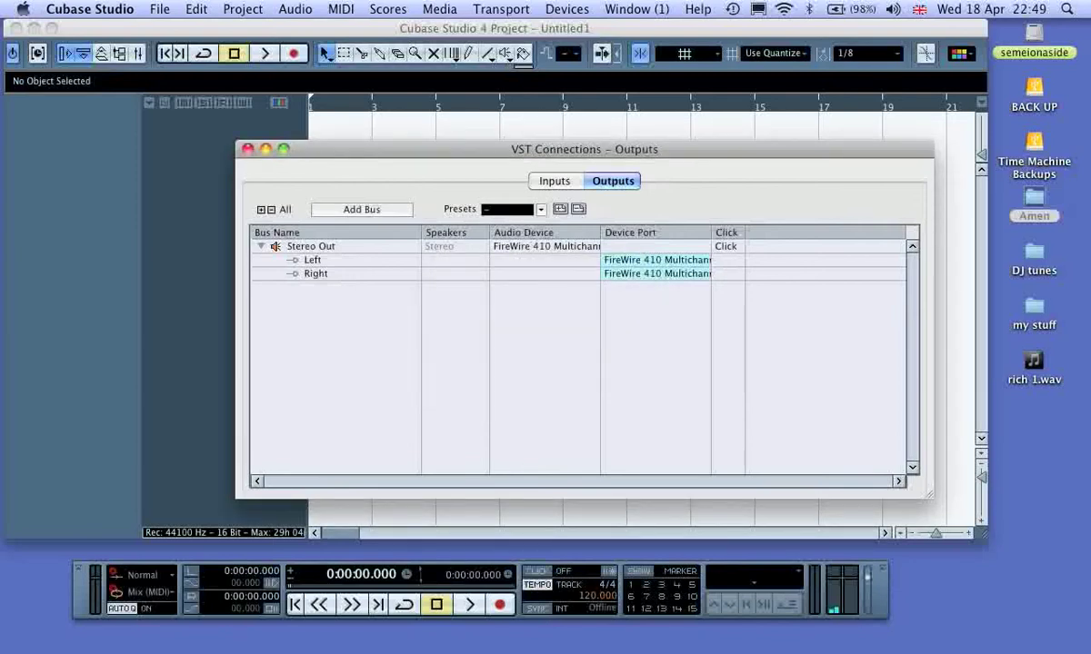
pyautogui.click(362, 209)
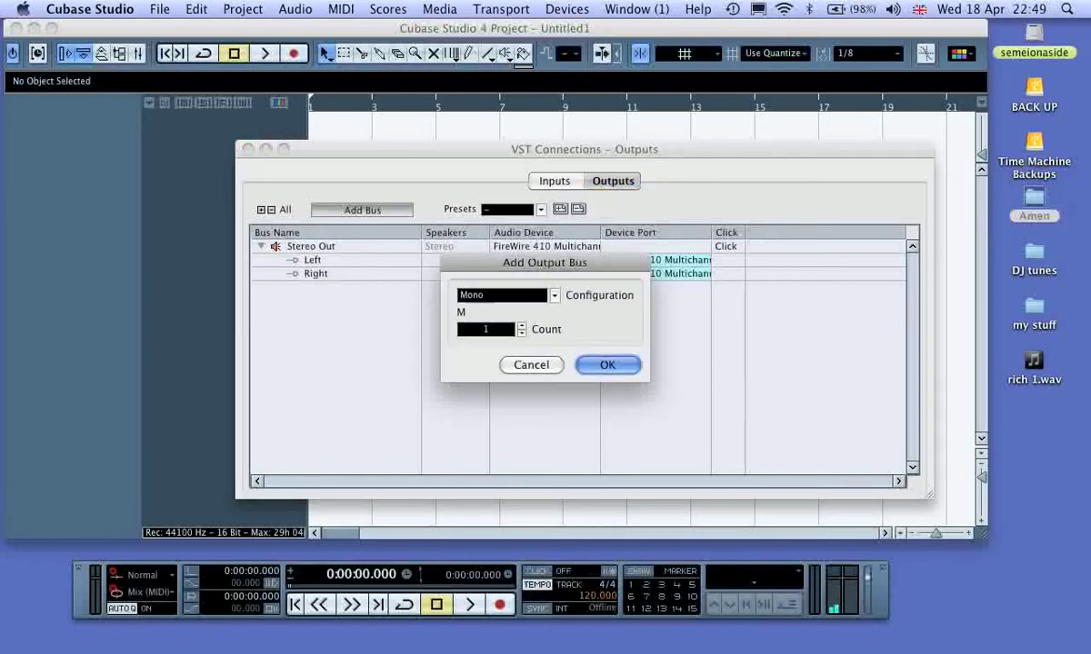
pyautogui.press('Return')
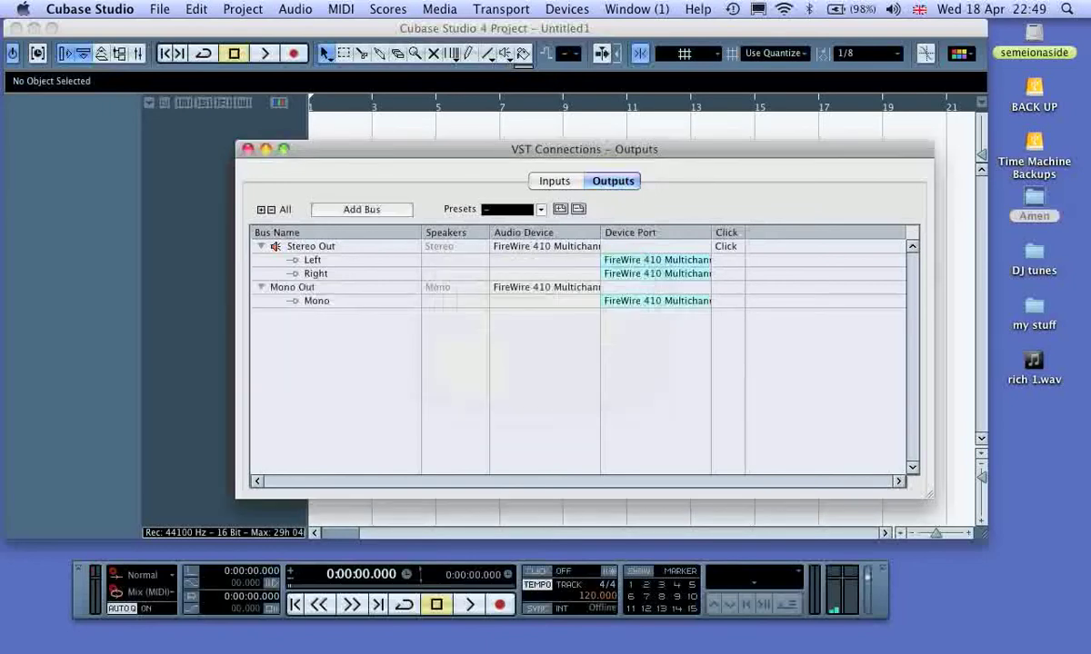
pyautogui.click(656, 301)
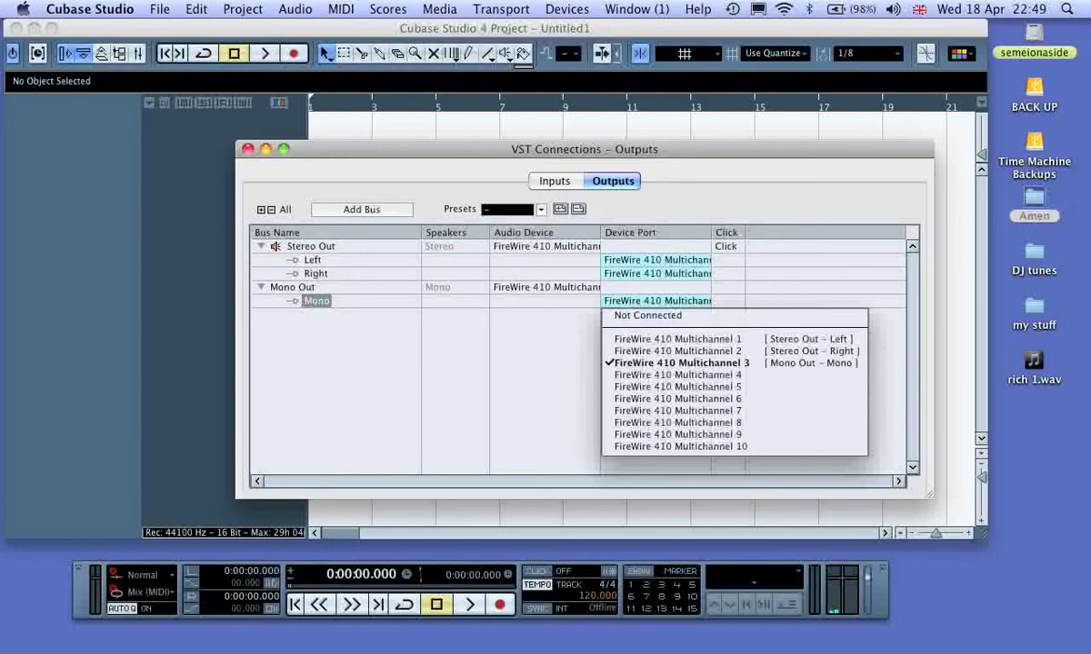
pyautogui.press('Escape')
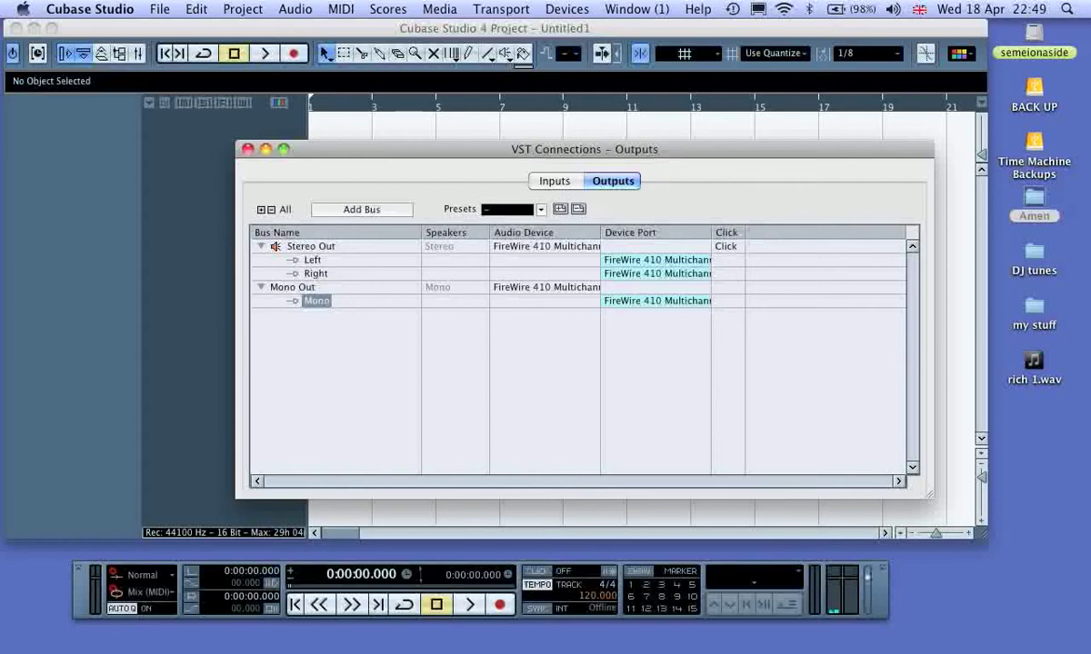
# Remove the Mono Out bus and close the VST Connections window
pyautogui.rightClick(296, 287)
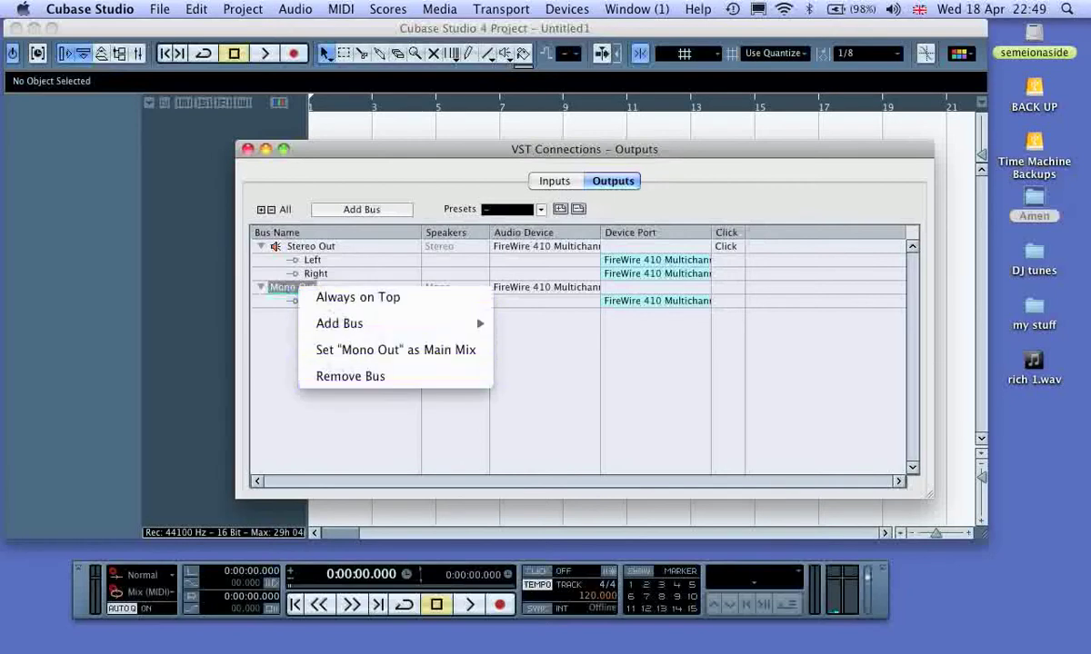
pyautogui.click(350, 377)
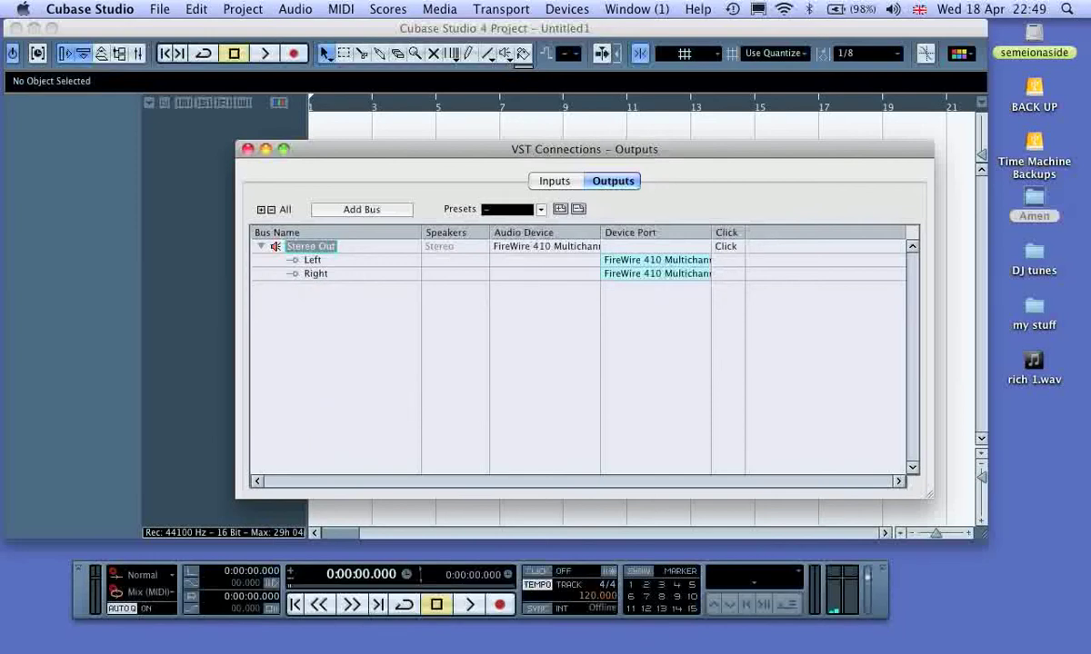
pyautogui.click(247, 149)
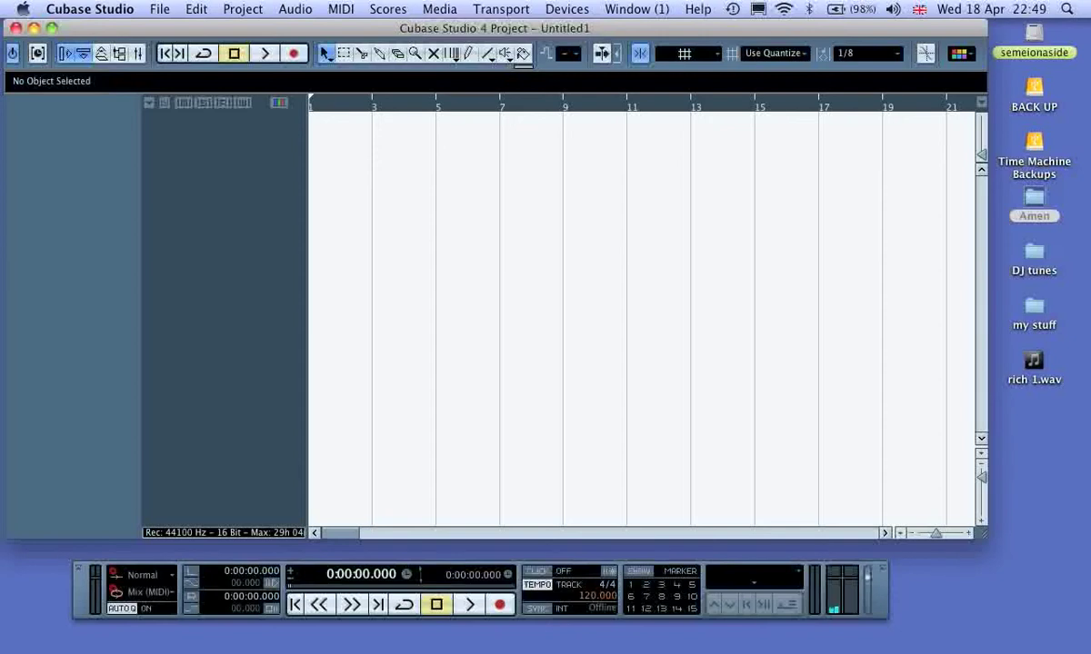
# Make the project window taller and open the Amen folder from the desktop in Finder
pyautogui.moveTo(984, 536); pyautogui.dragTo(969, 609)
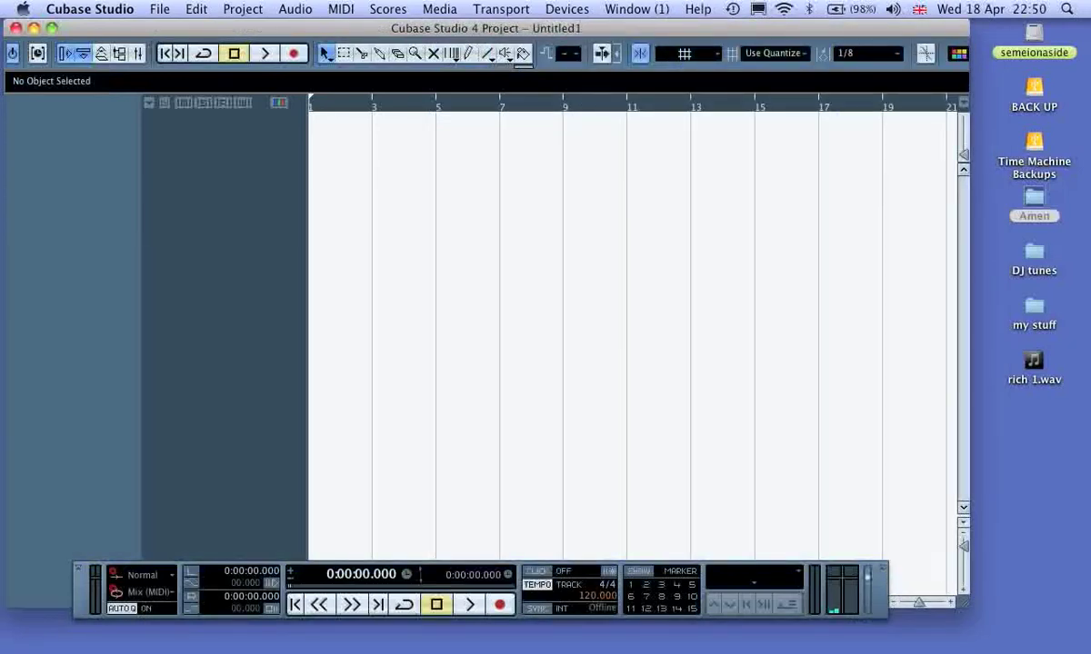
pyautogui.click(1034, 198)
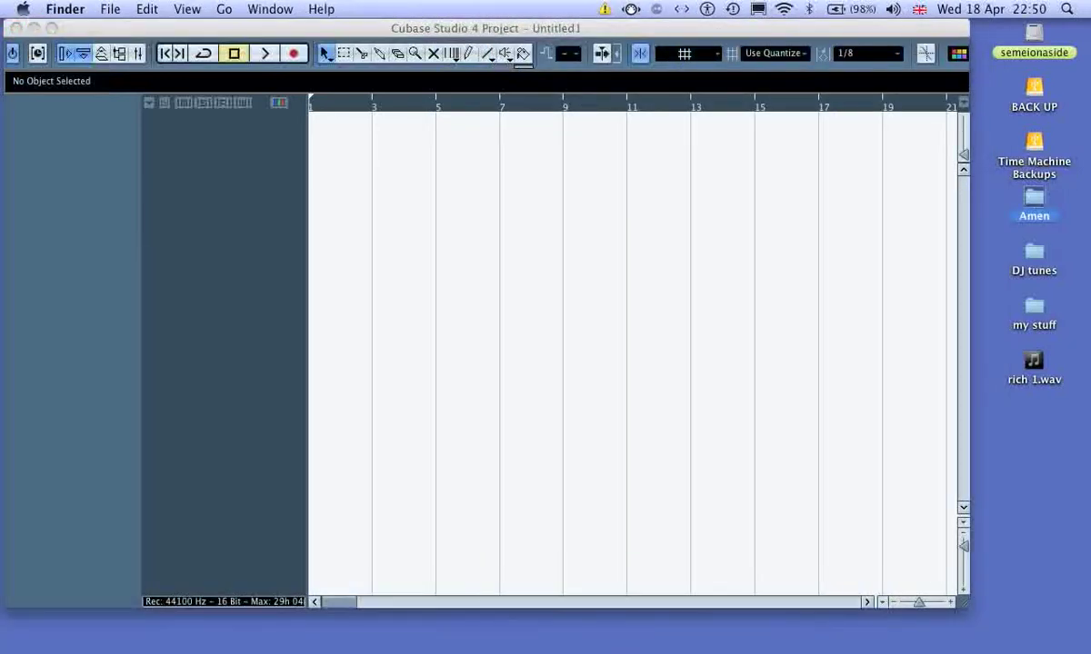
pyautogui.doubleClick(1034, 198)
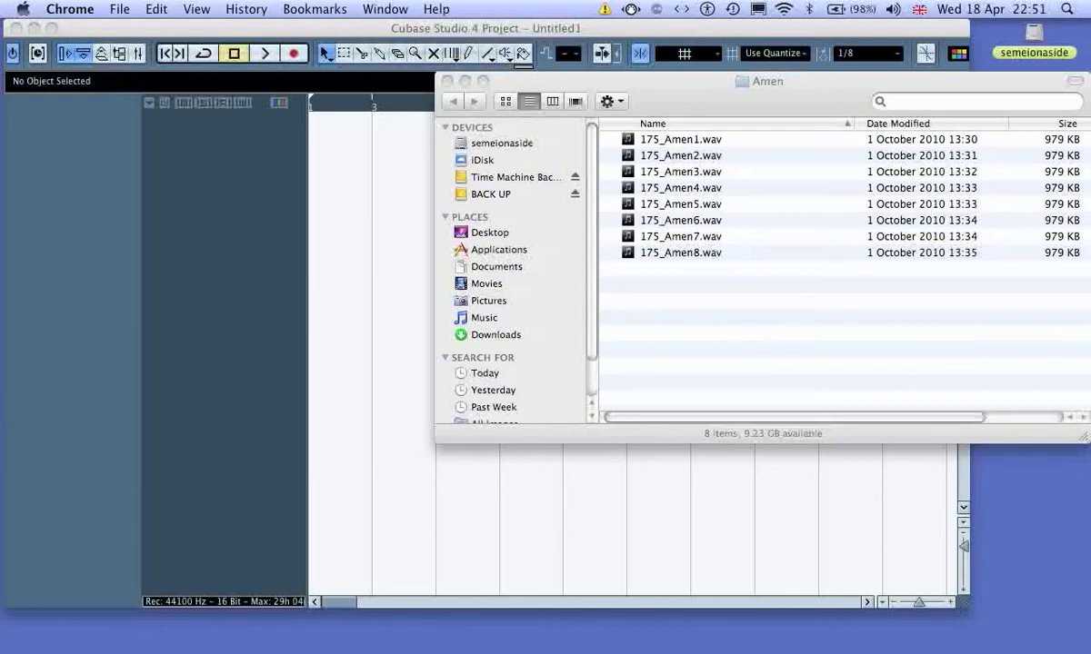
pyautogui.moveTo(654, 81); pyautogui.dragTo(617, 76)
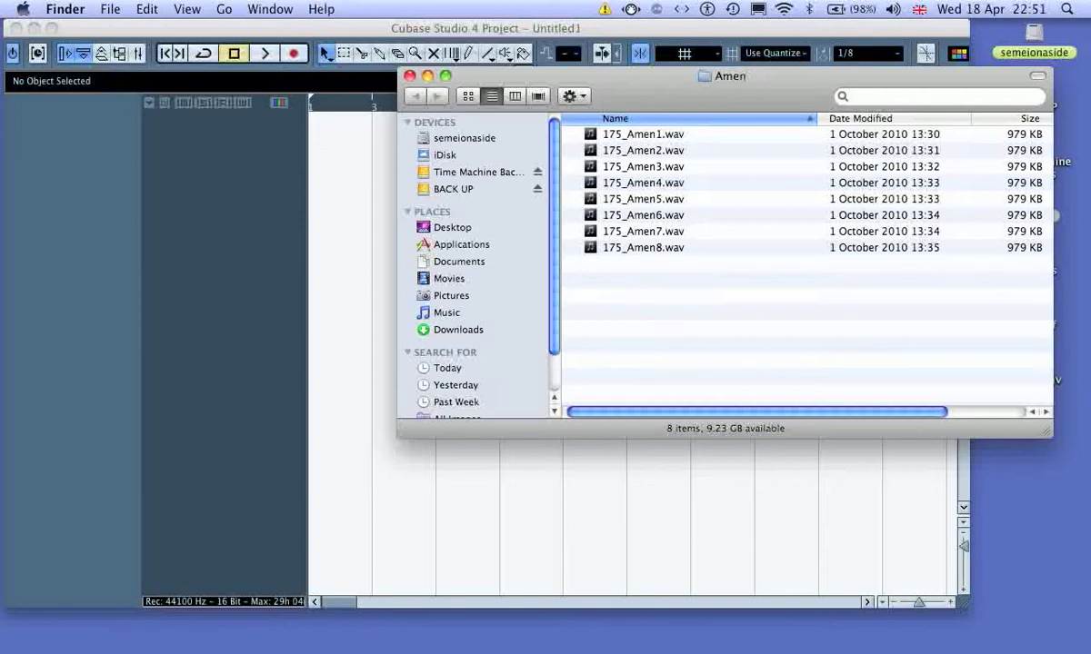
# Preview the samples 175_Amen1.wav through 175_Amen8.wav one after another and close the Amen folder
pyautogui.click(643, 134)
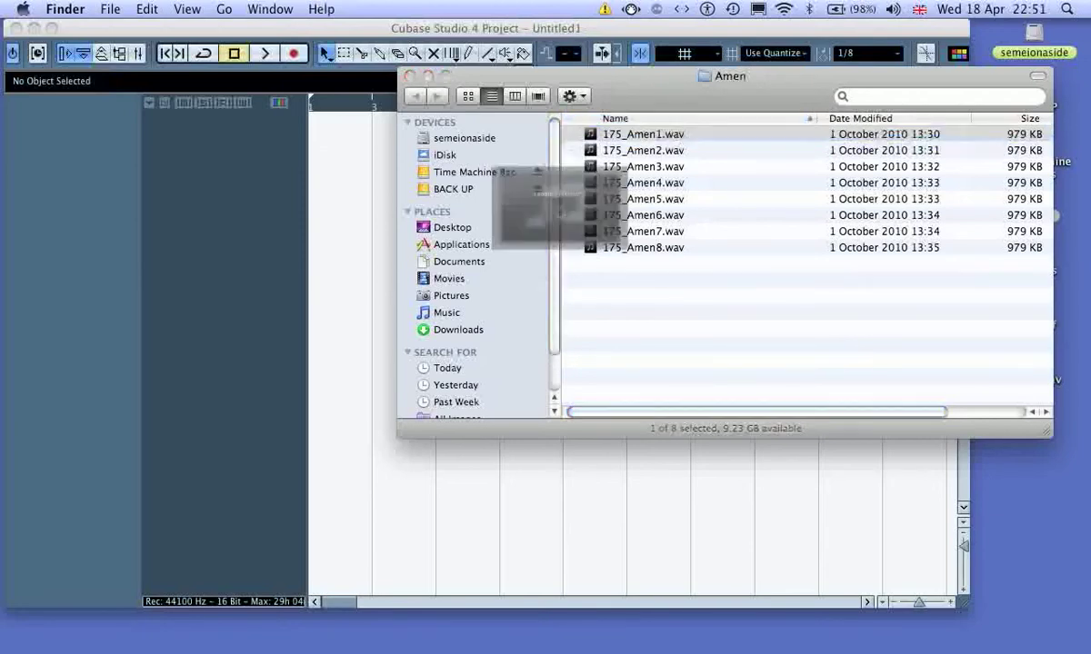
pyautogui.press('space')
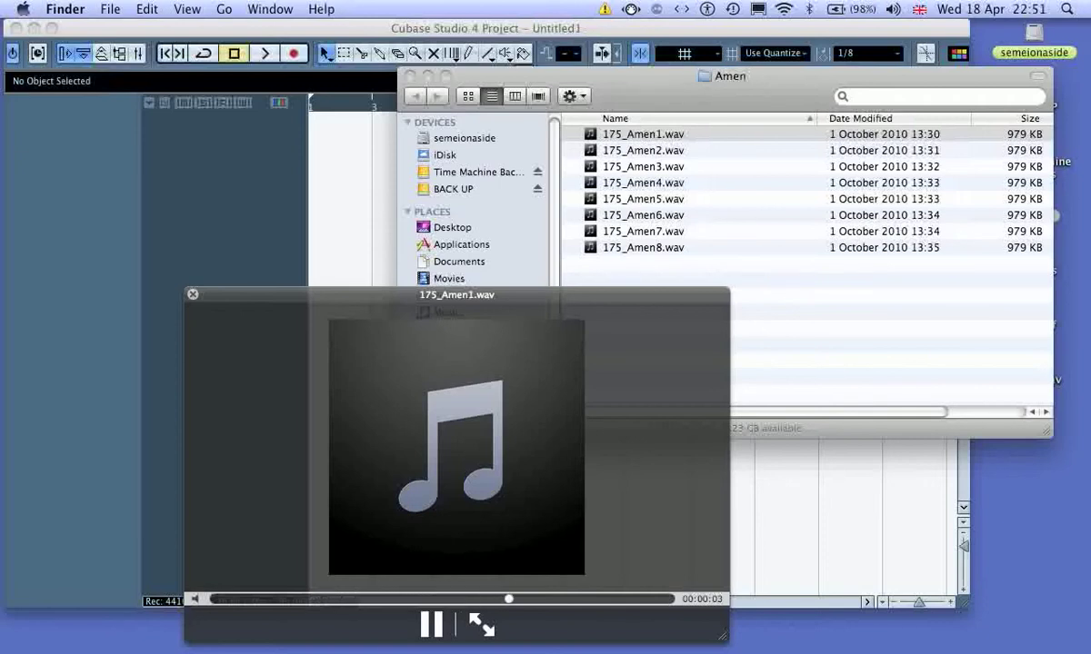
pyautogui.press('Down')
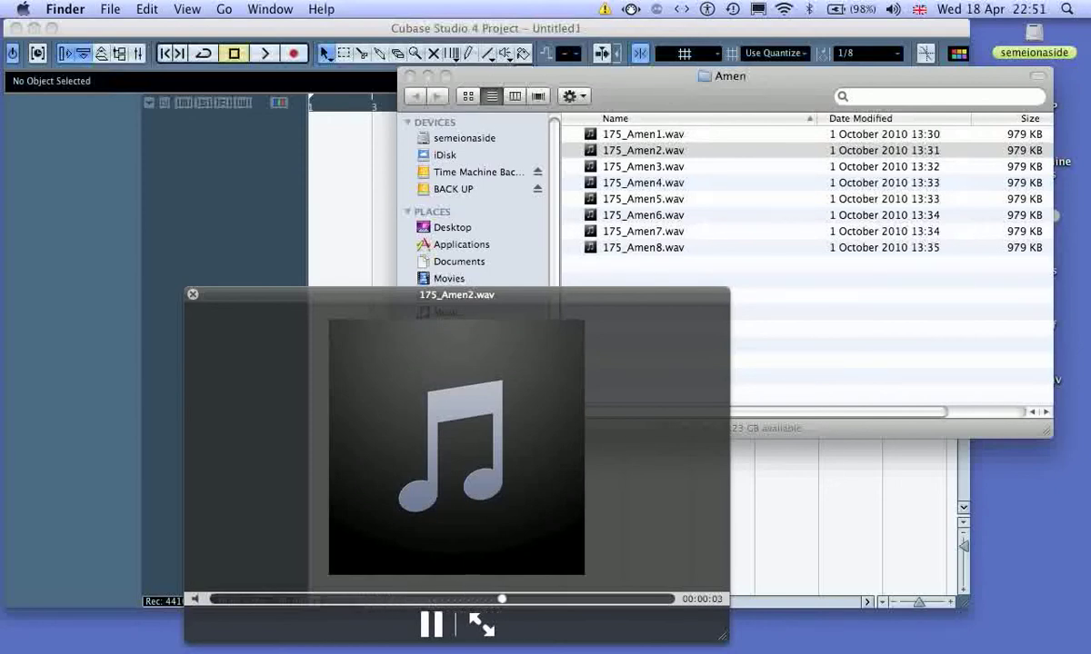
pyautogui.press('Down')
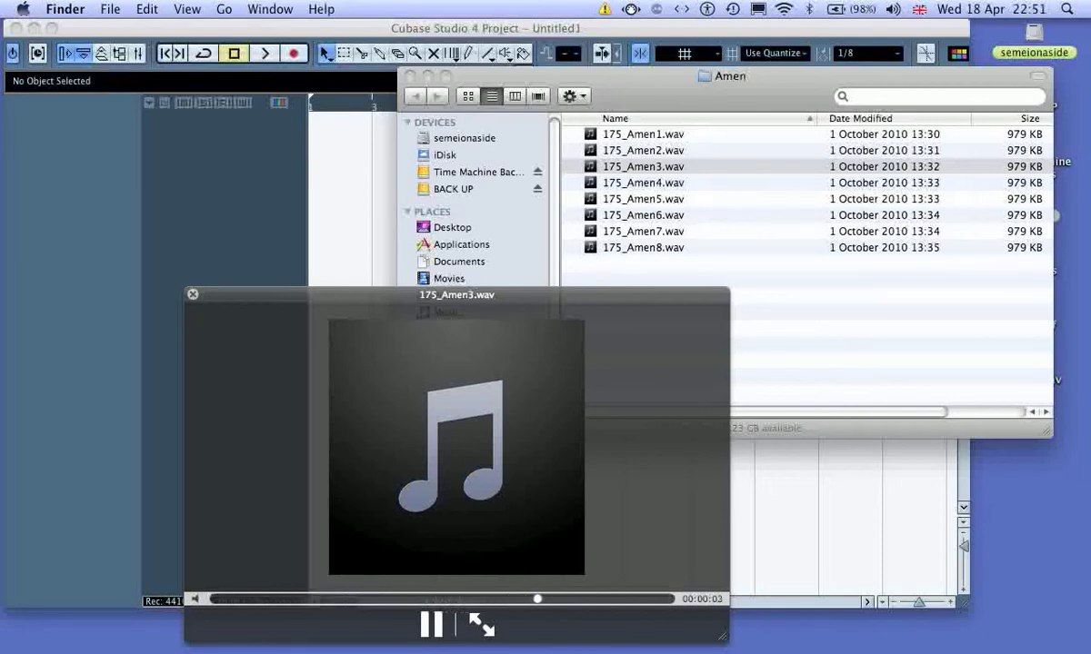
pyautogui.press('Down')
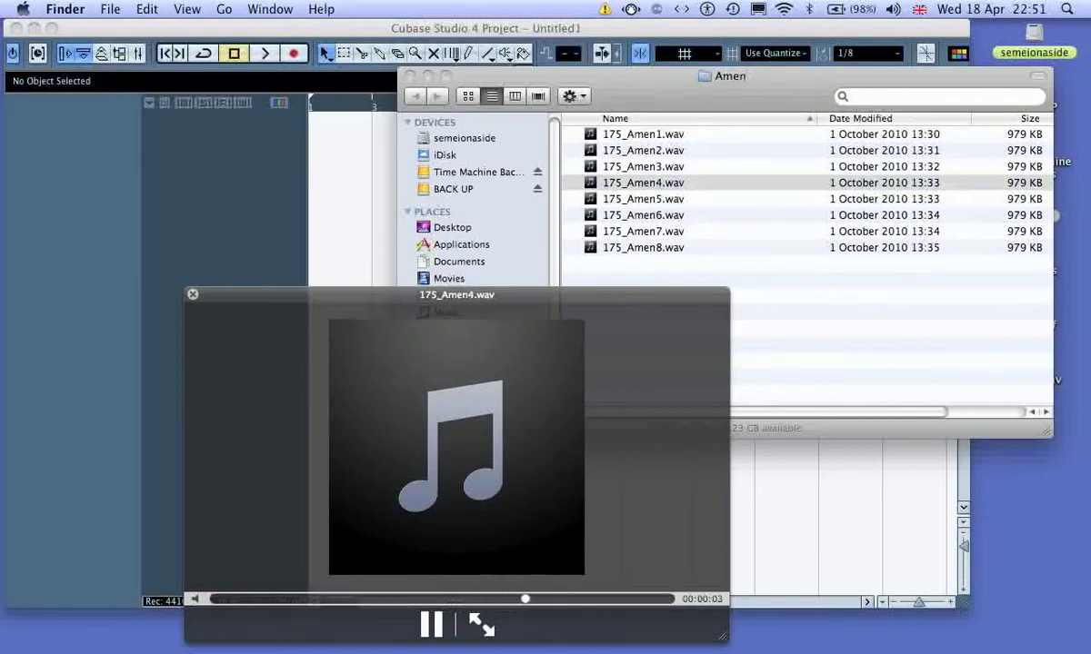
pyautogui.press('Down')
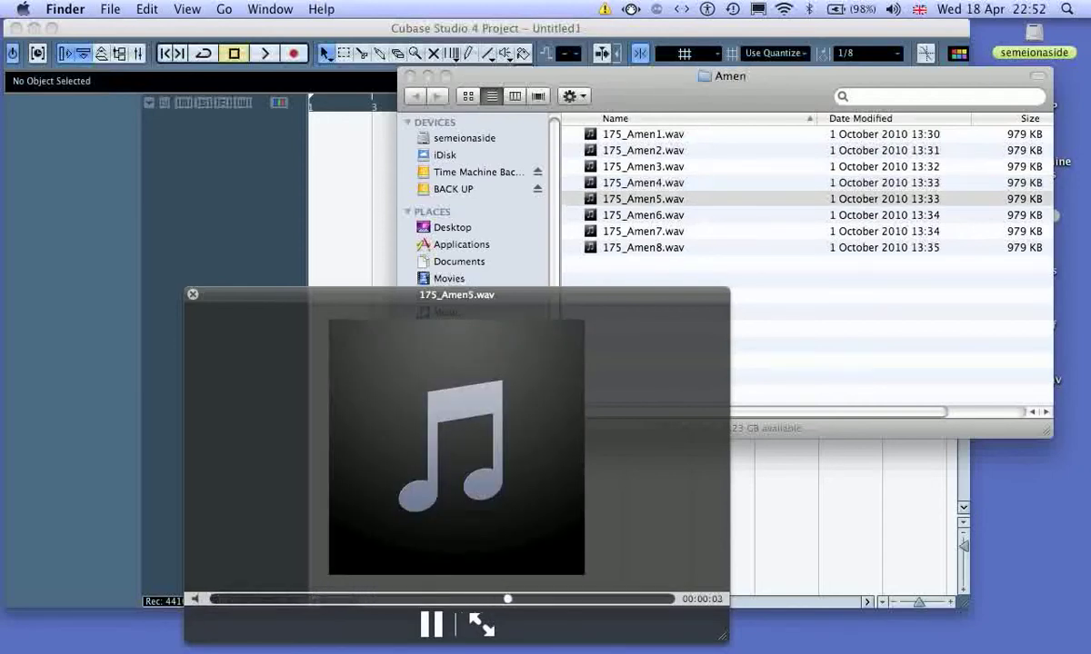
pyautogui.press('Down')
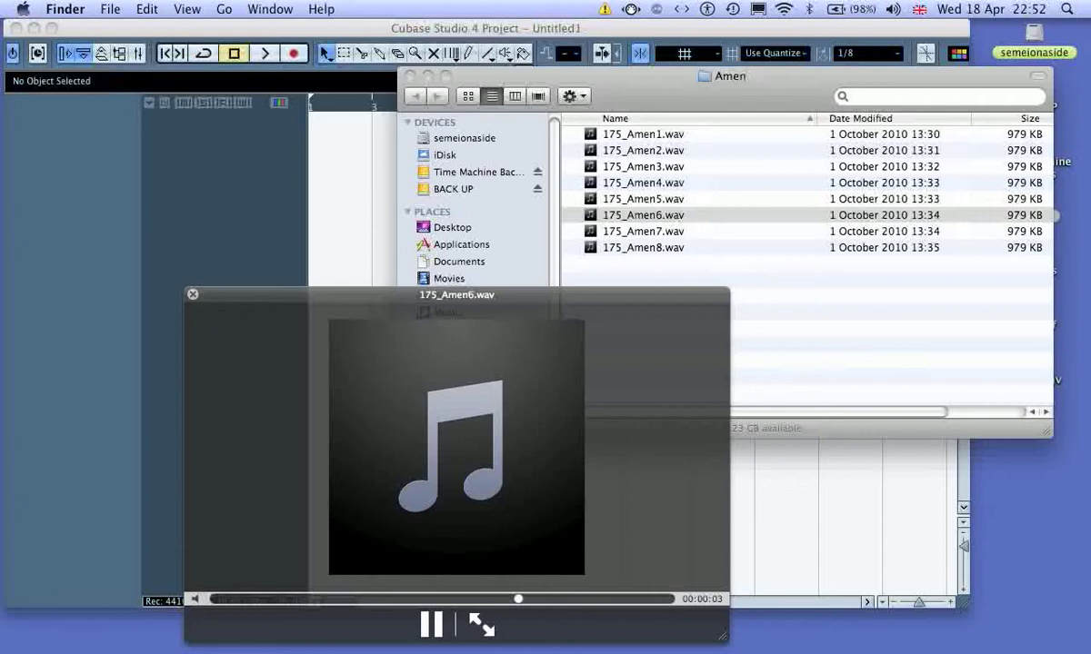
pyautogui.press('Down')
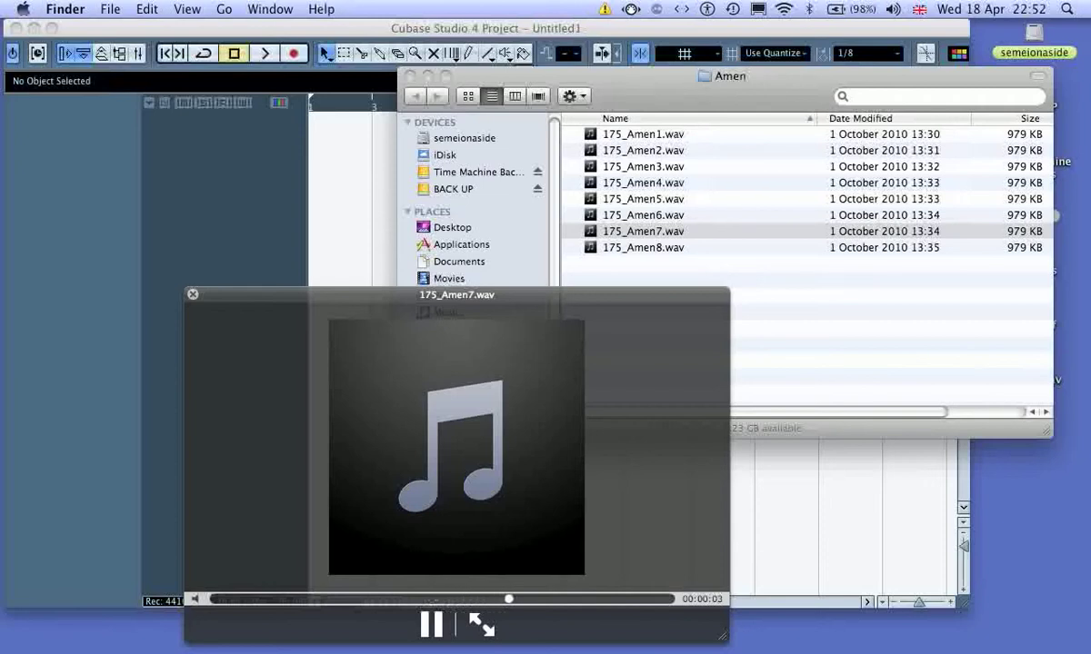
pyautogui.press('Down')
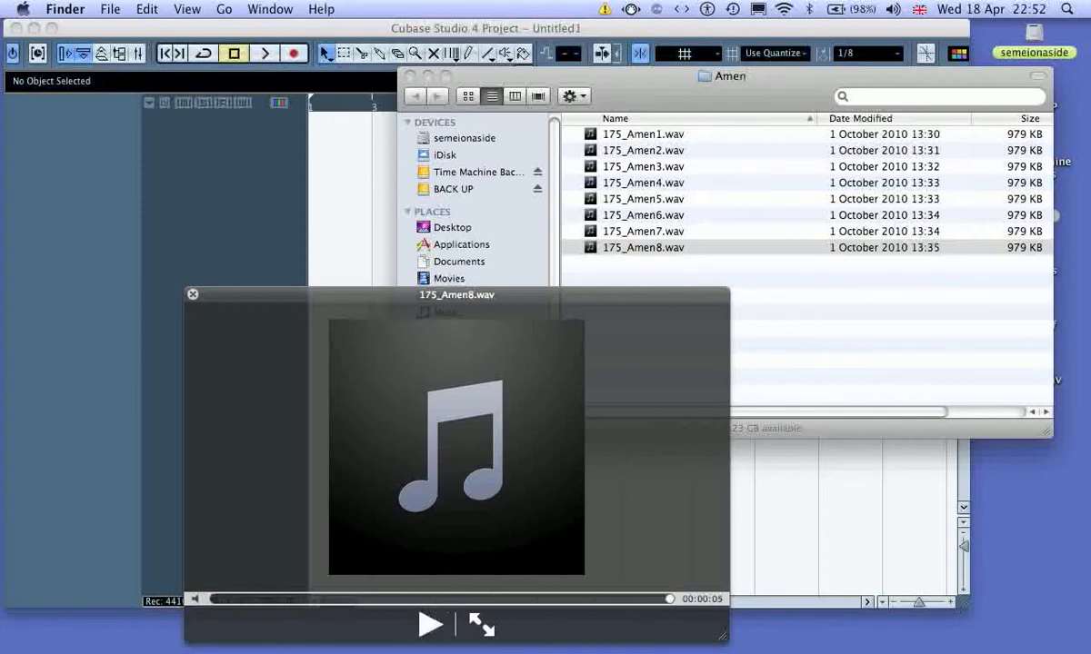
pyautogui.press('space')
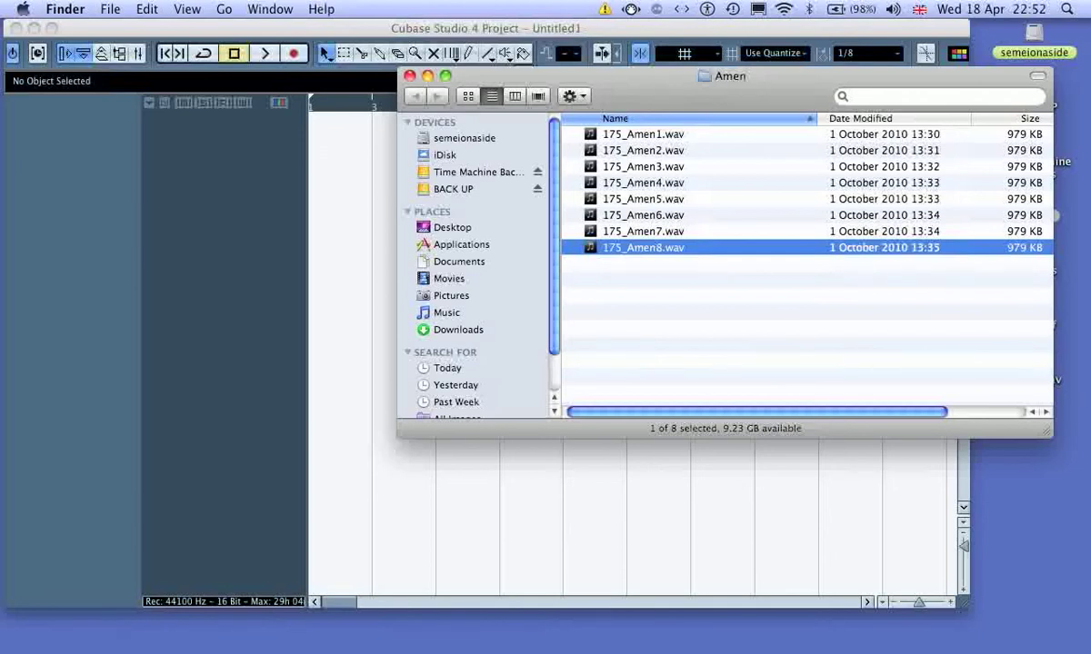
pyautogui.click(409, 75)
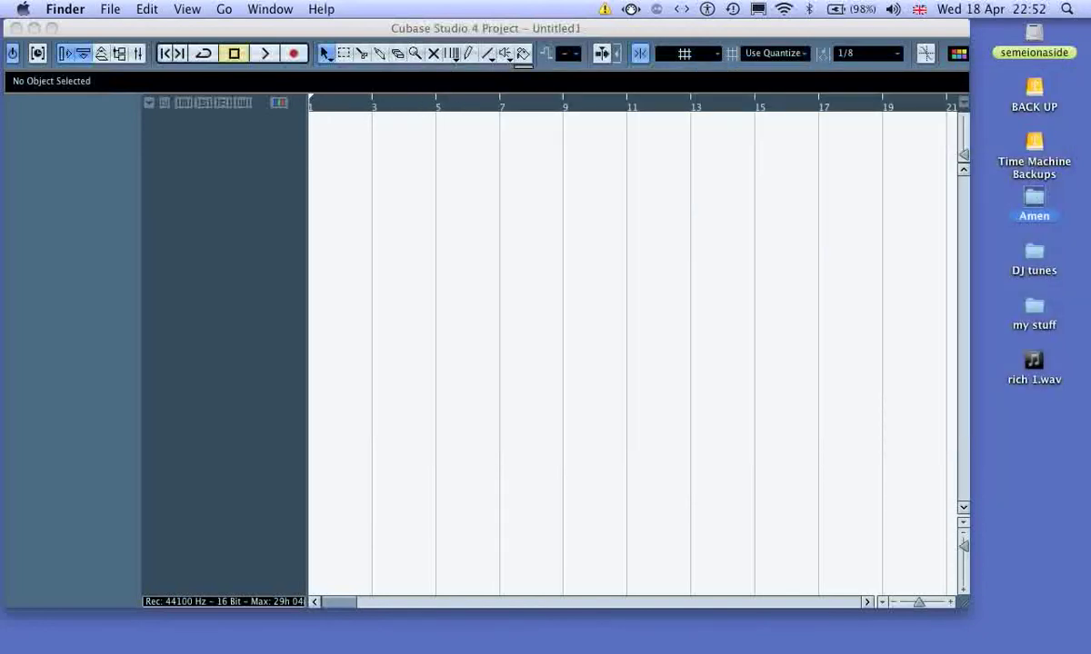
# Switch back to Cubase Studio, add one stereo audio track and increase its track height
pyautogui.press('super+Tab')
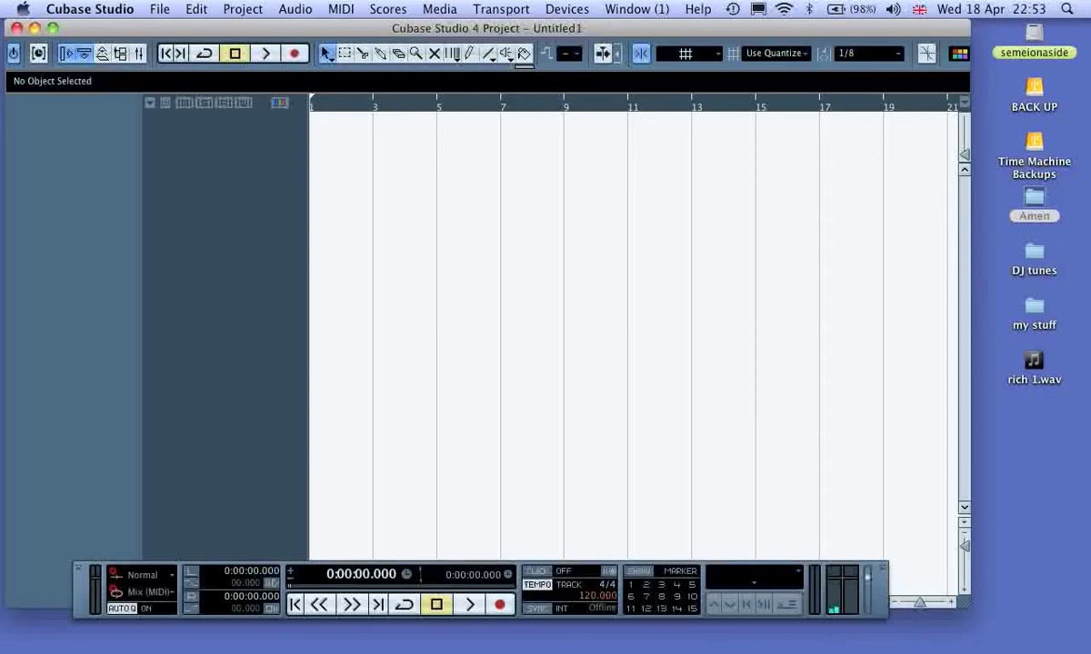
pyautogui.rightClick(209, 139)
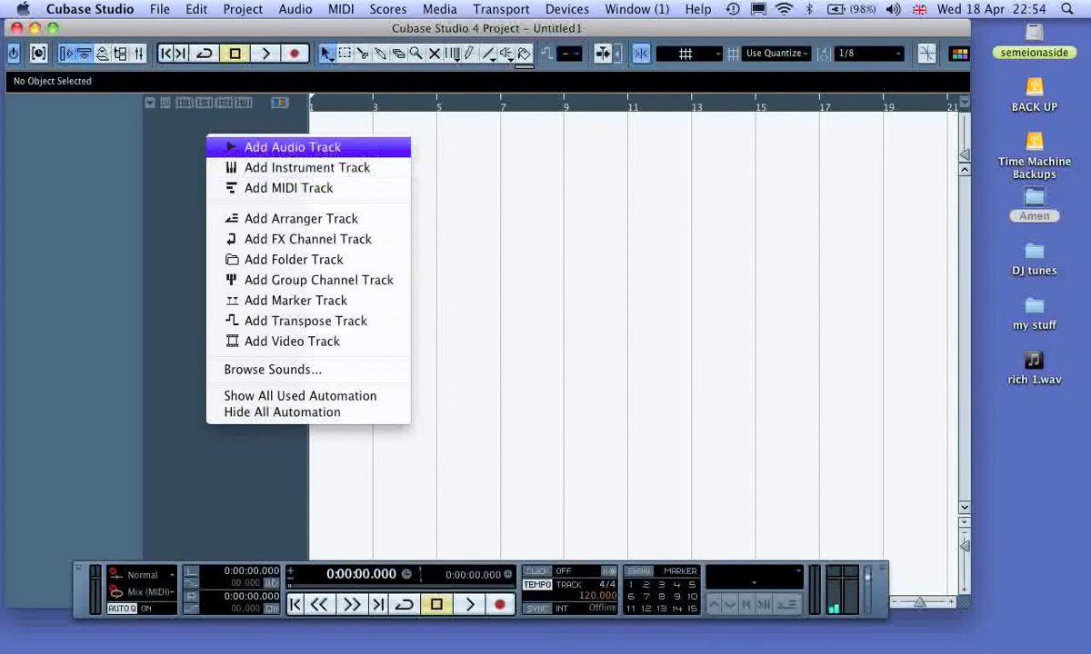
pyautogui.press('Return')
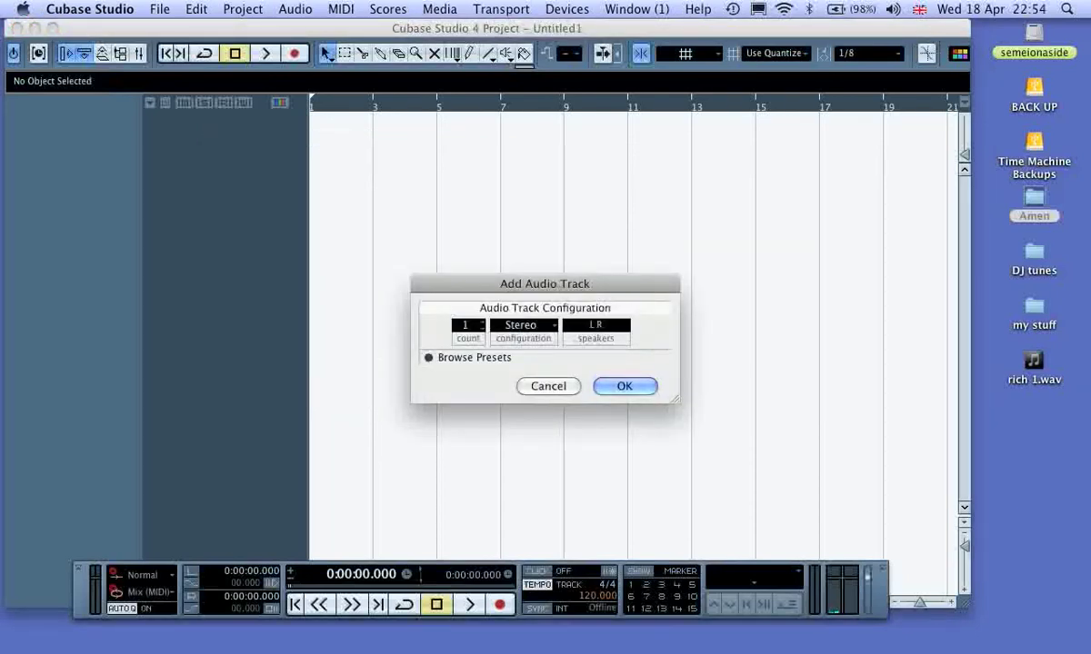
pyautogui.click(521, 325)
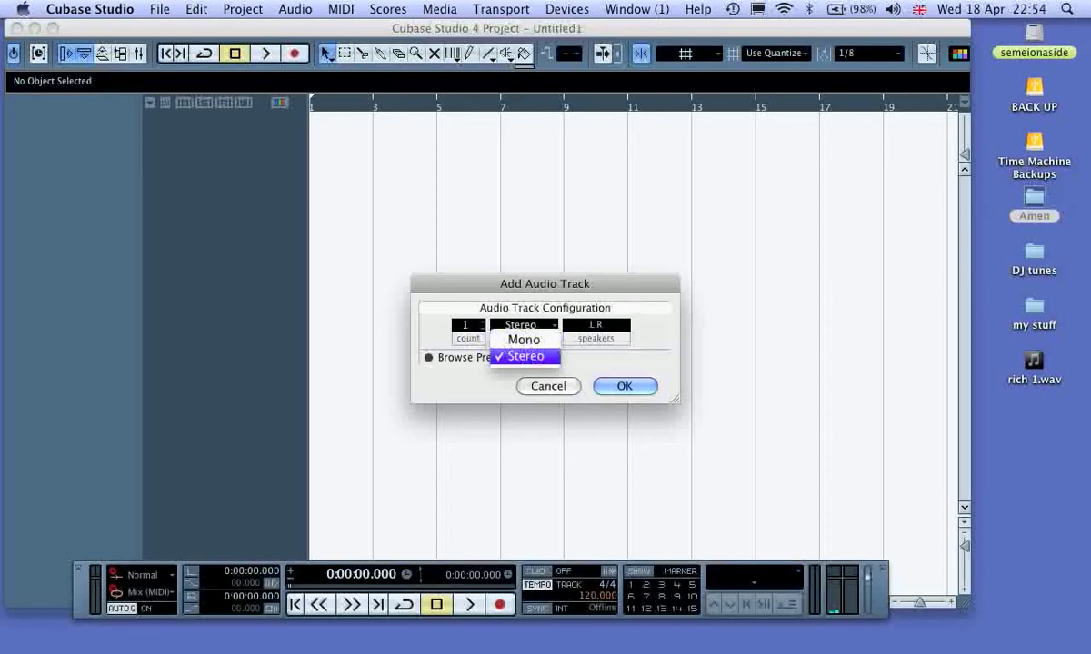
pyautogui.click(526, 356)
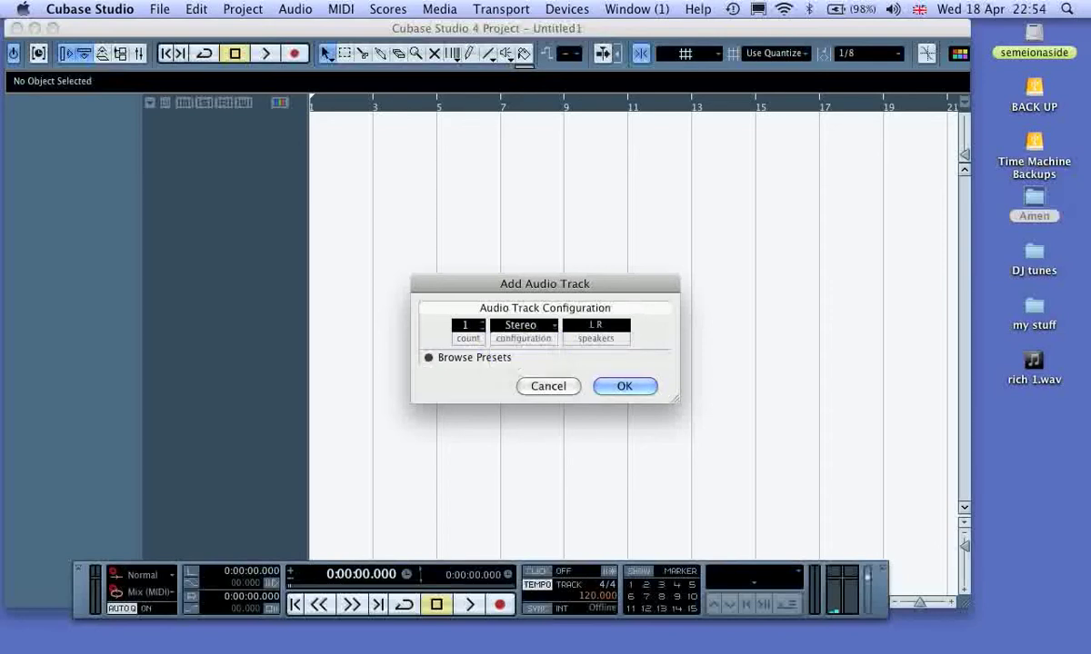
pyautogui.press('Return')
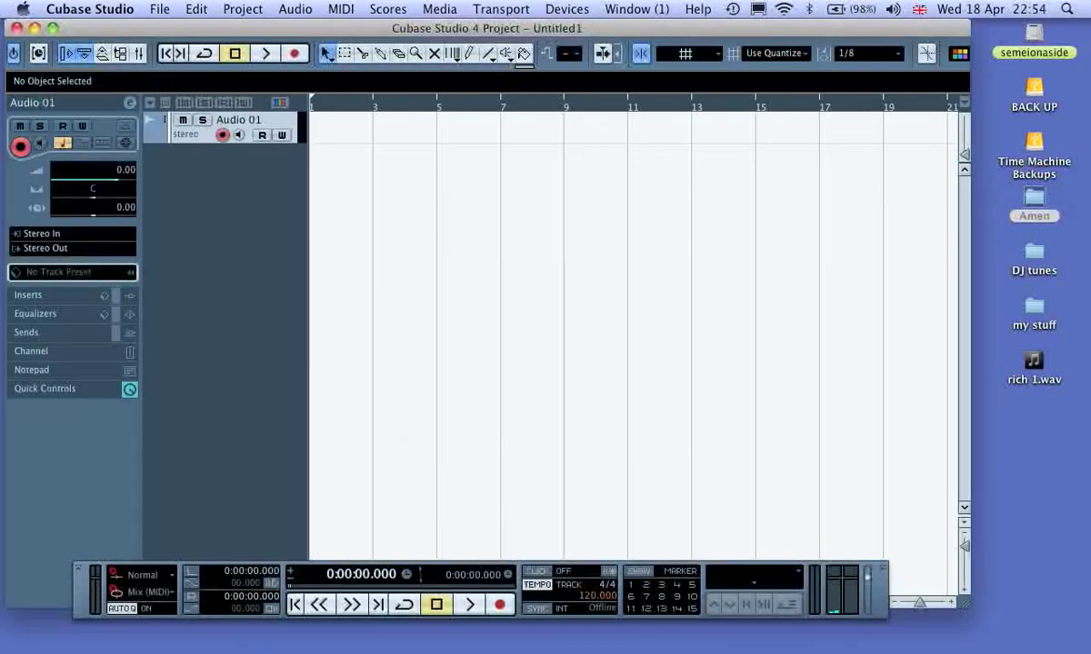
pyautogui.moveTo(227, 142); pyautogui.dragTo(227, 380)
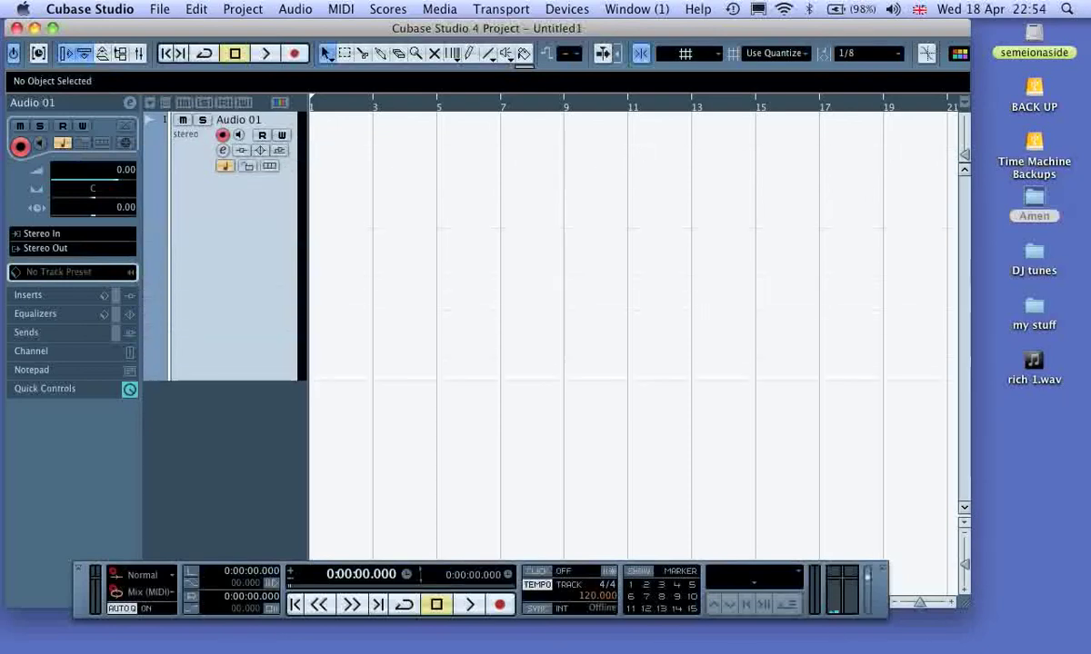
# Switch to Finder, import 175_Amen4.wav from the Amen folder to the start of the Audio 01 track, and close the folder
pyautogui.press('super+Tab')
pyautogui.press('super+o')
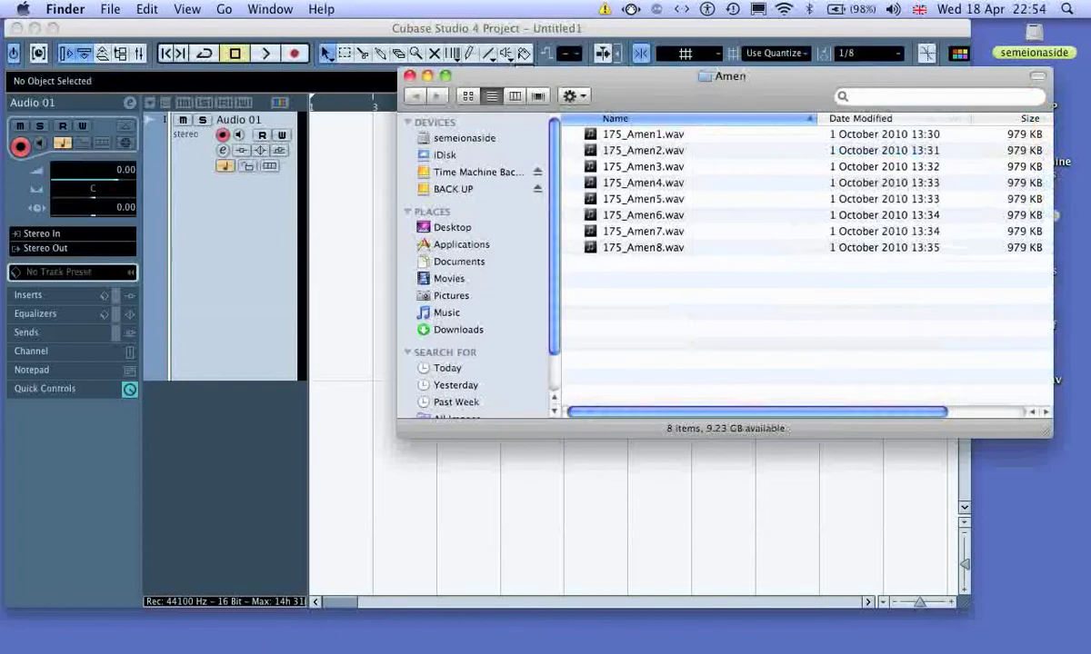
pyautogui.moveTo(643, 182); pyautogui.dragTo(313, 225)
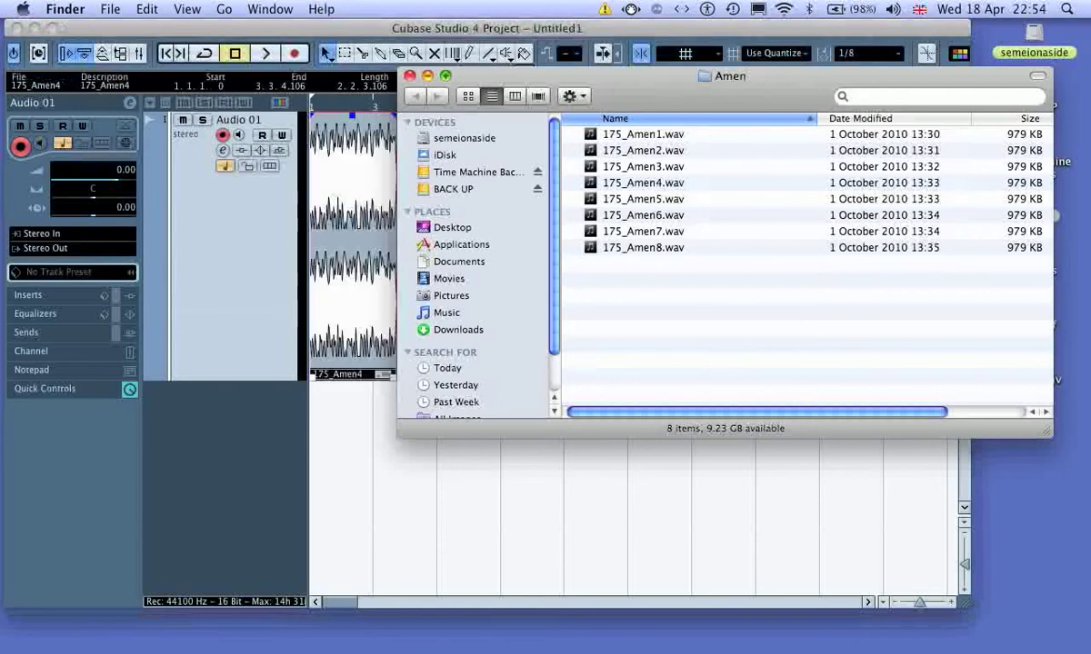
pyautogui.click(410, 75)
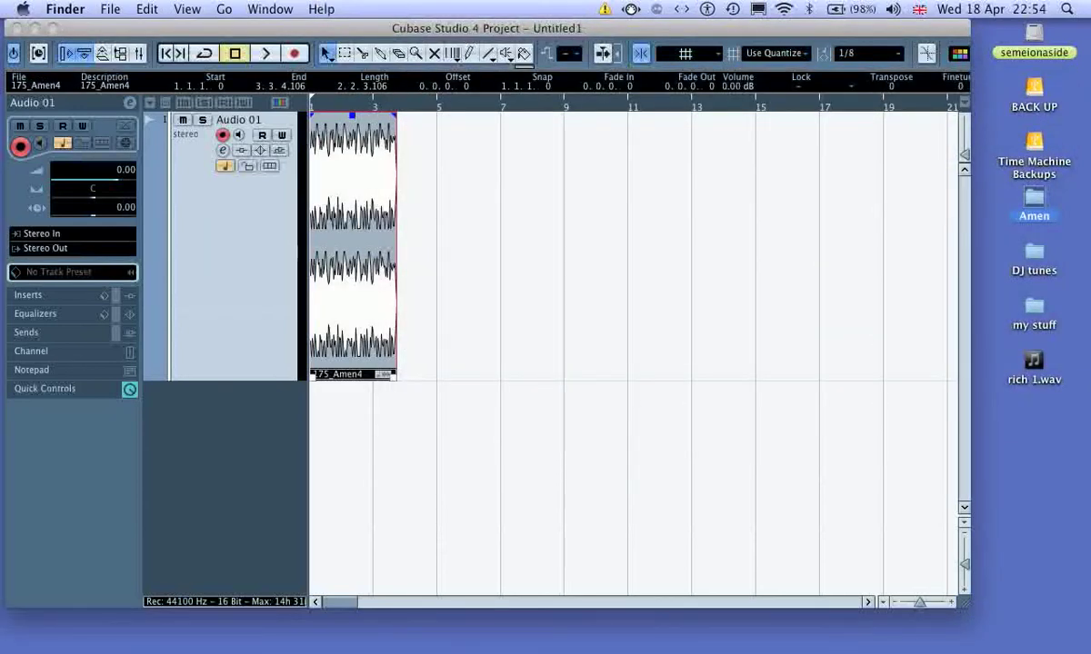
# Return to Cubase Studio, zoom the timeline to inspect the 175_Amen4 waveform, and play the clip through from the project start
pyautogui.click(391, 245)
pyautogui.press('h')
pyautogui.press('h')
pyautogui.press('h')
pyautogui.press('h')
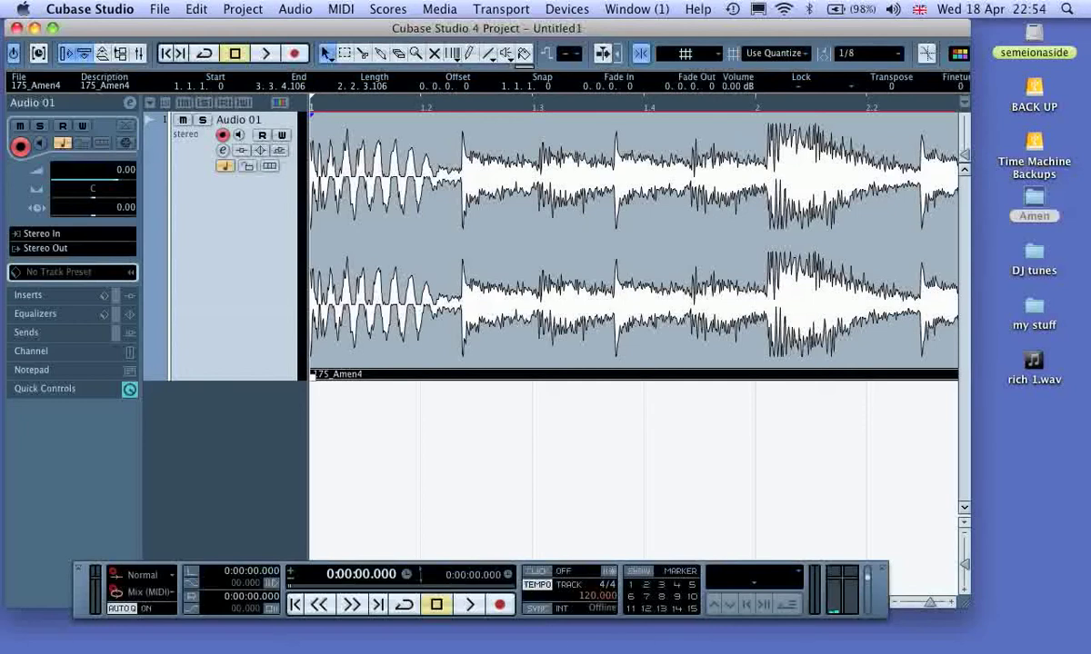
pyautogui.press('g')
pyautogui.press('g')
pyautogui.press('g')
pyautogui.press('g')
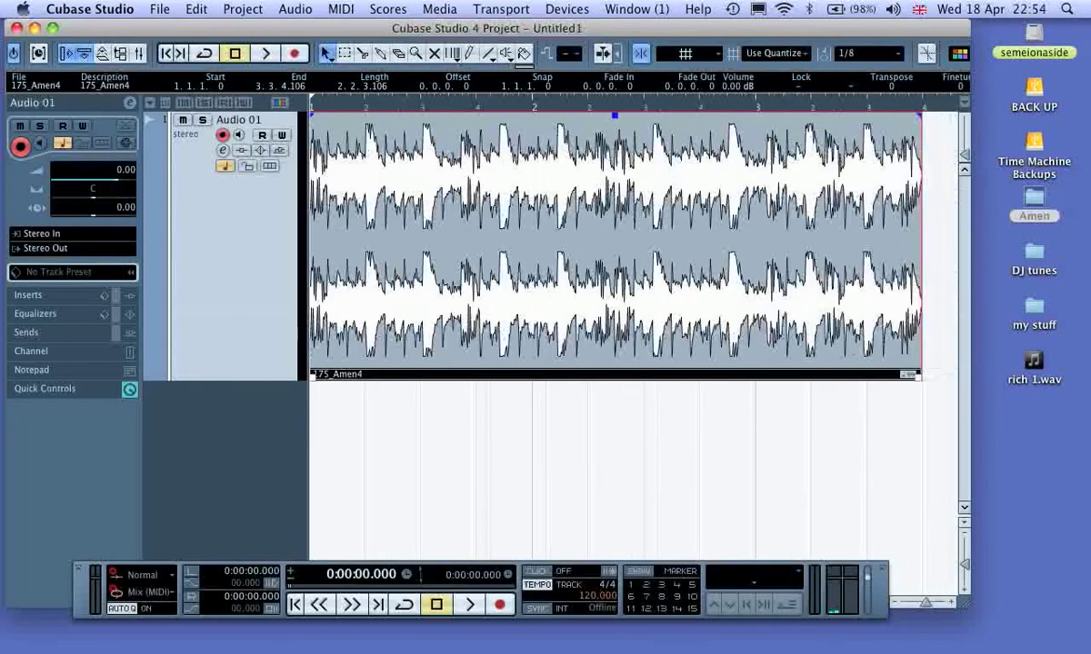
pyautogui.press('g')
pyautogui.press('g')
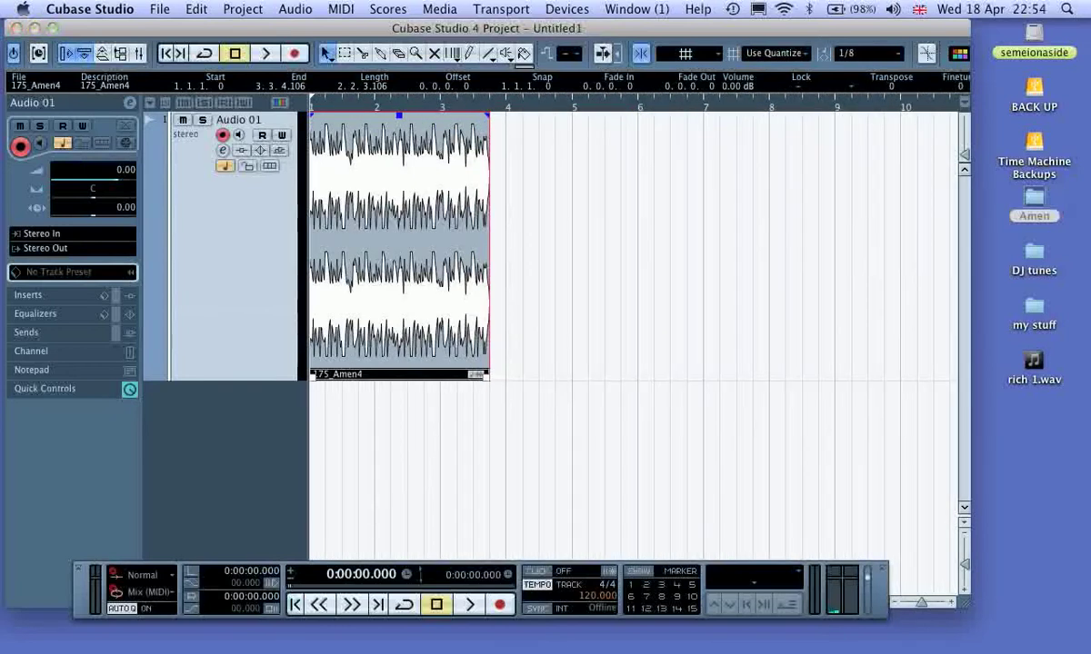
pyautogui.click(469, 605)
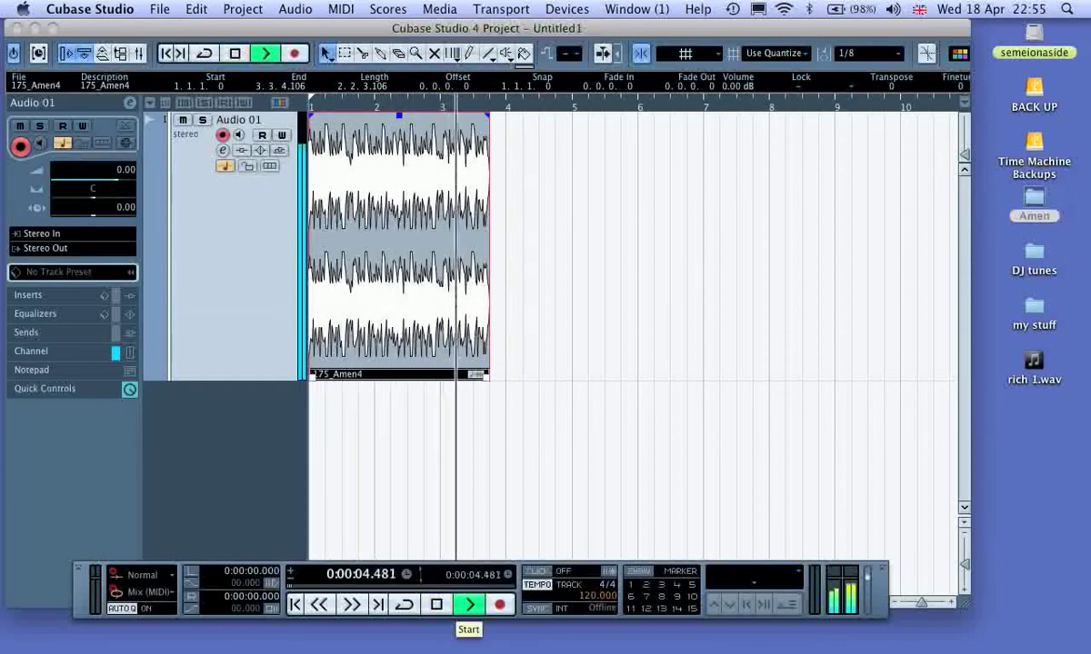
pyautogui.click(436, 605)
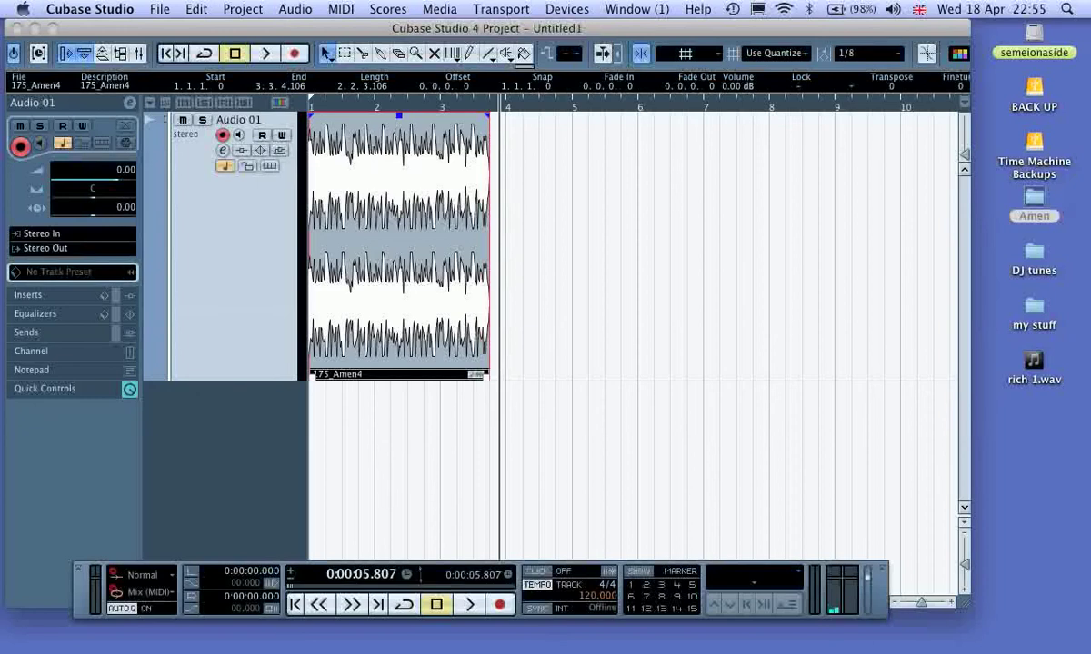
# Import 175_Amen7.wav from the Amen folder onto a new track below Audio 01 and move the clip to start at 3.4.1.0
pyautogui.press('super+Tab')
pyautogui.press('super+o')
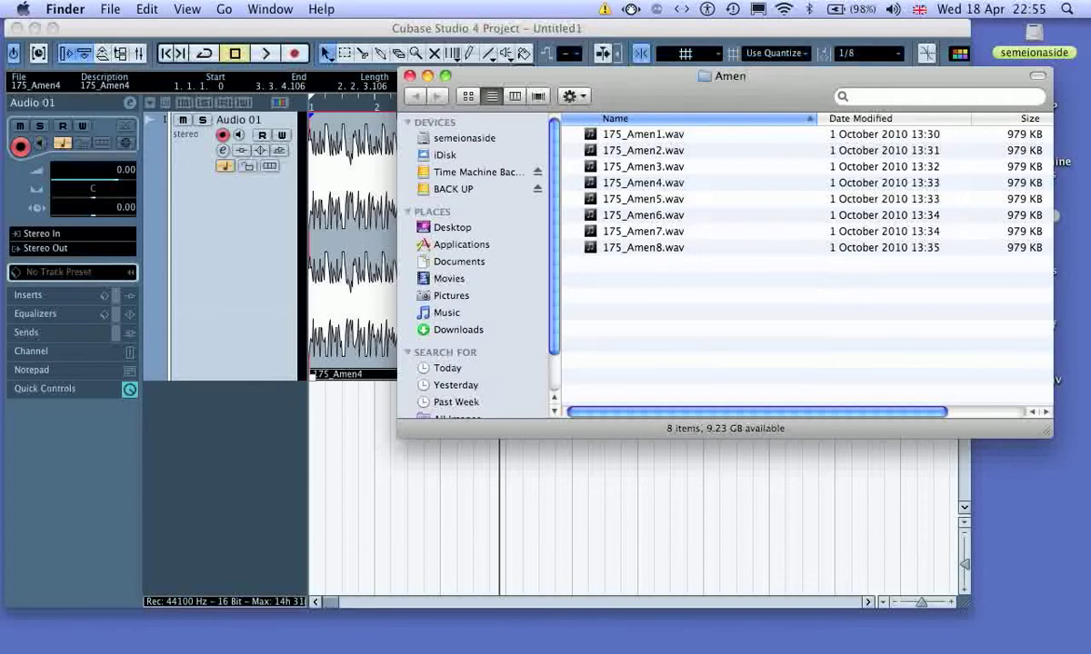
pyautogui.moveTo(563, 221); pyautogui.dragTo(473, 491)
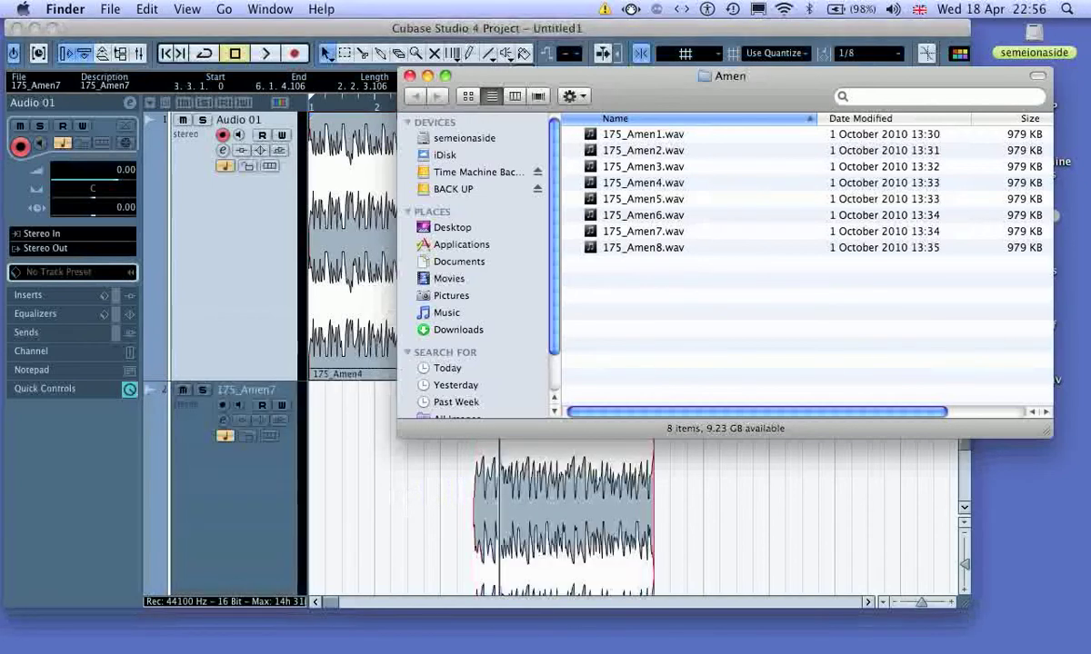
pyautogui.click(410, 75)
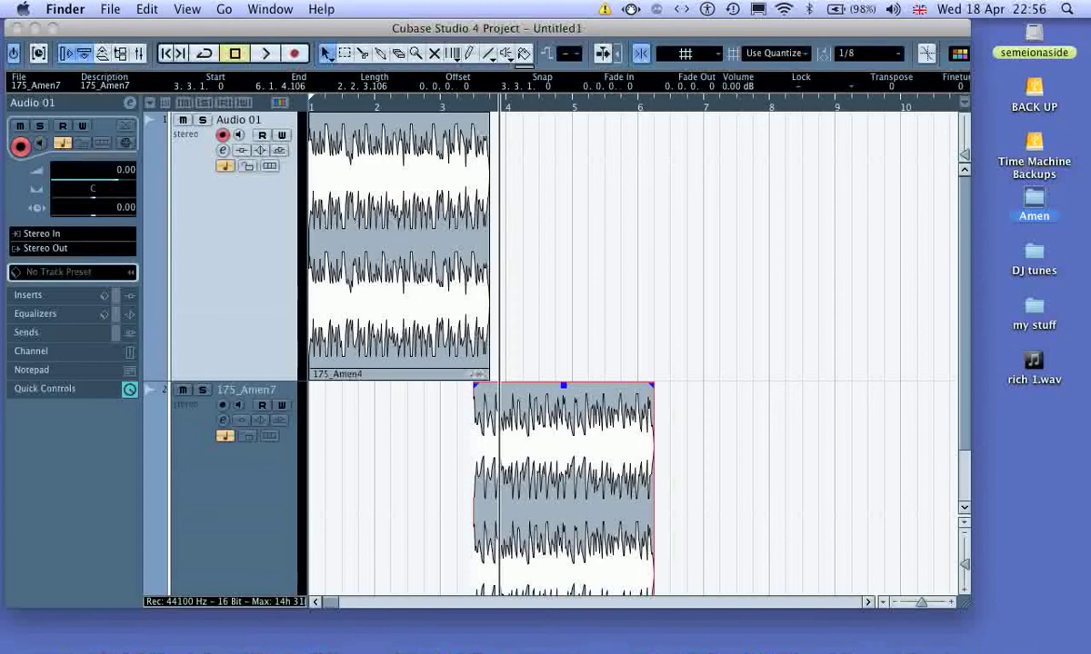
pyautogui.click(563, 437)
pyautogui.moveTo(564, 436); pyautogui.dragTo(580, 436)
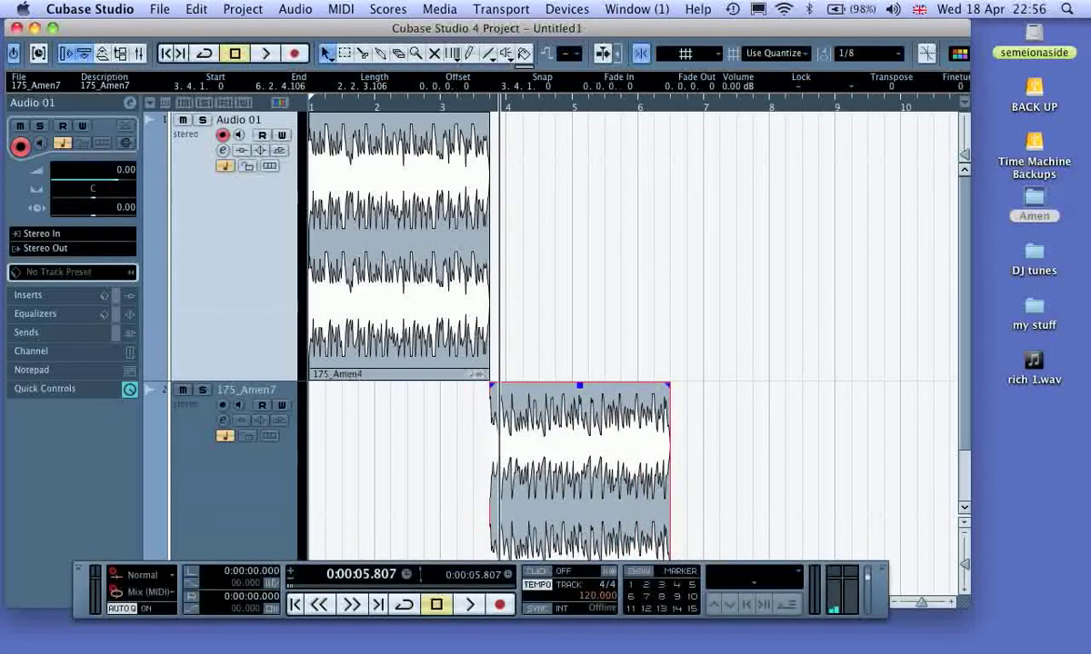
# Play both clips through from the project start, stop, and return the cursor to the beginning
pyautogui.click(383, 106)
pyautogui.press('space')
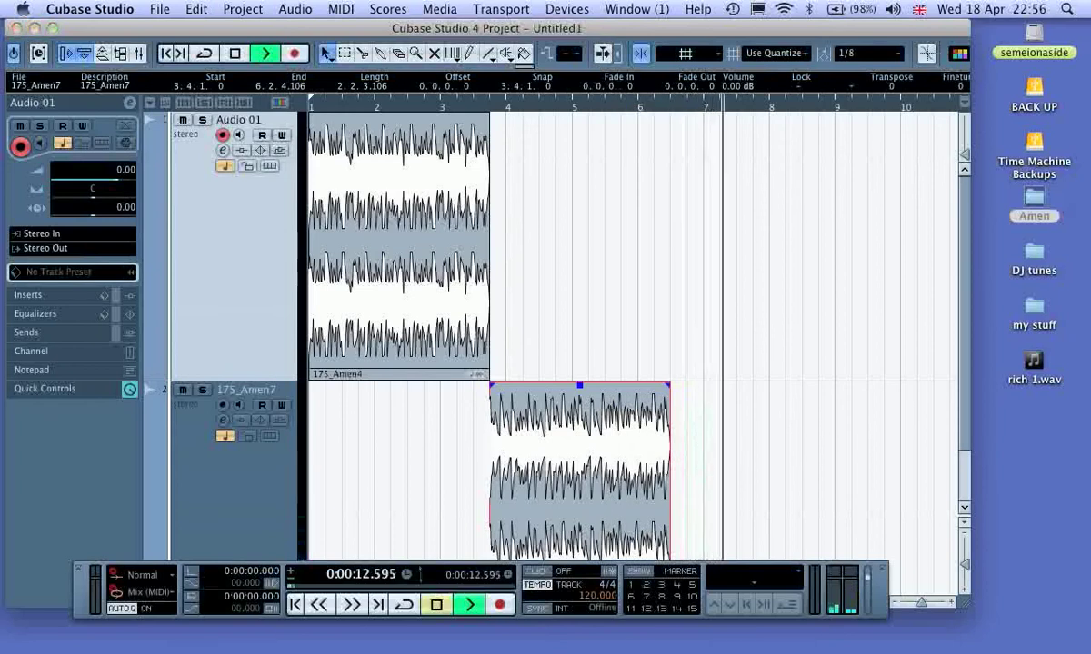
pyautogui.press('space')
pyautogui.press('.')
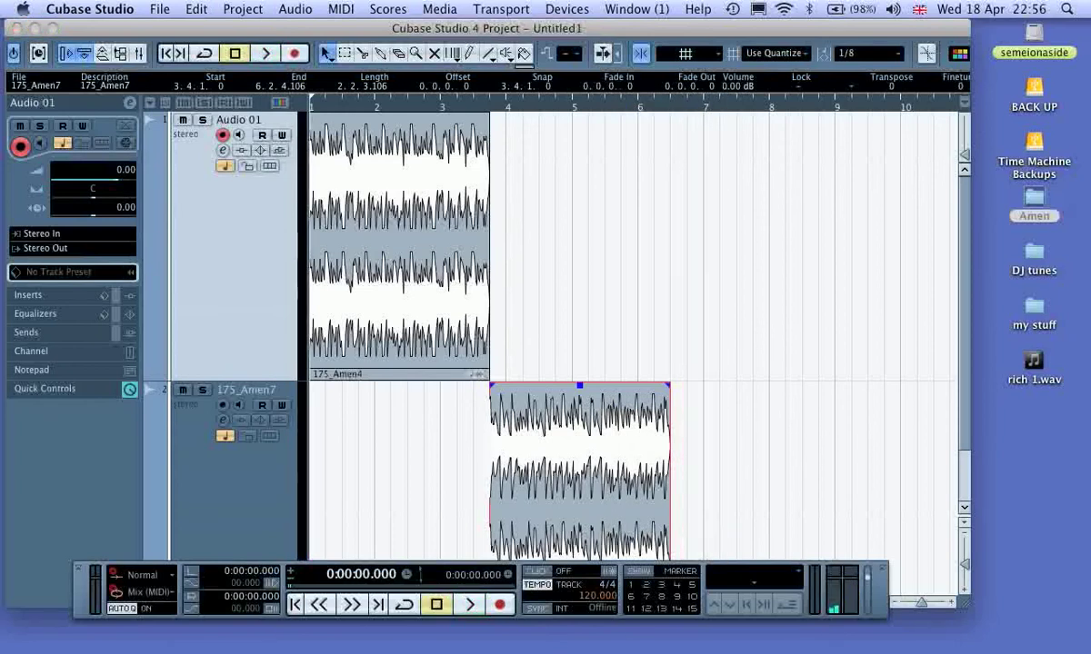
# Reduce the height of both audio tracks so their clips fit fully in the arrangement
pyautogui.scroll(-3, 582, 337)
pyautogui.hotkey('shift', 'g')
pyautogui.hotkey('shift', 'g')
pyautogui.hotkey('shift', 'g')
pyautogui.hotkey('shift', 'g')
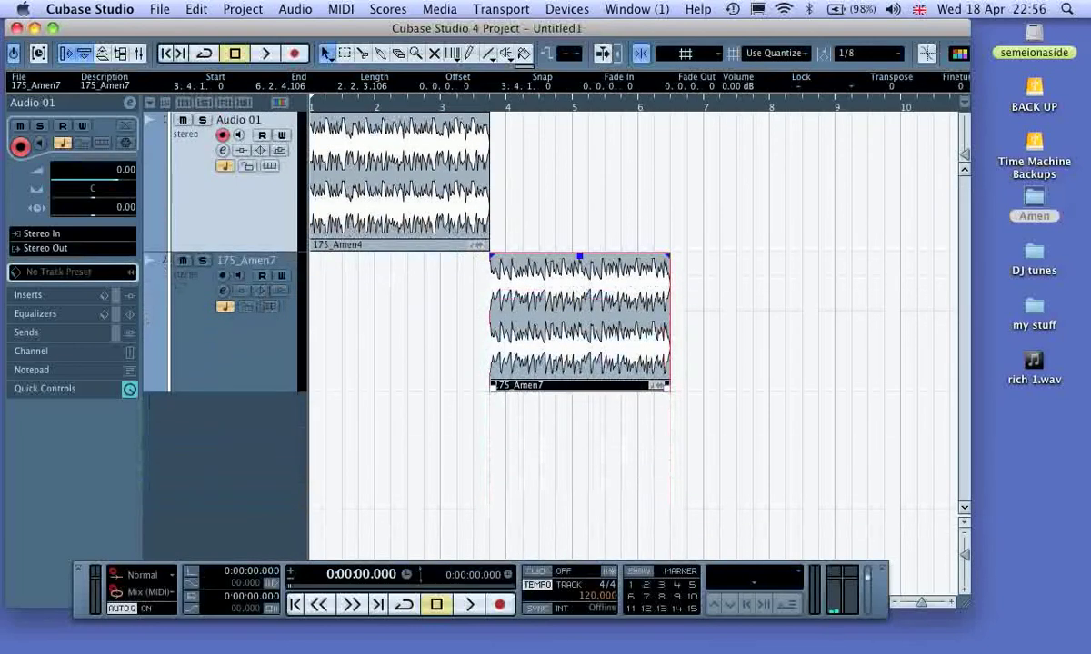
pyautogui.hotkey('shift', 'g')
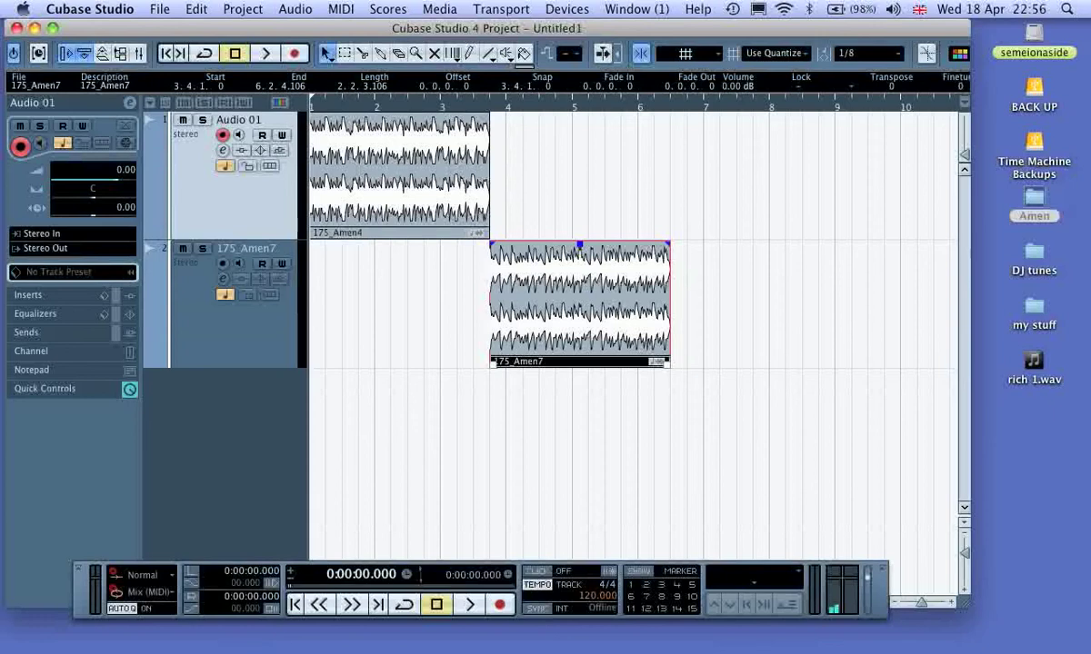
# Check the sample file names in the Amen folder for their tempo, close the folder and return to Cubase Studio
pyautogui.doubleClick(1035, 200)
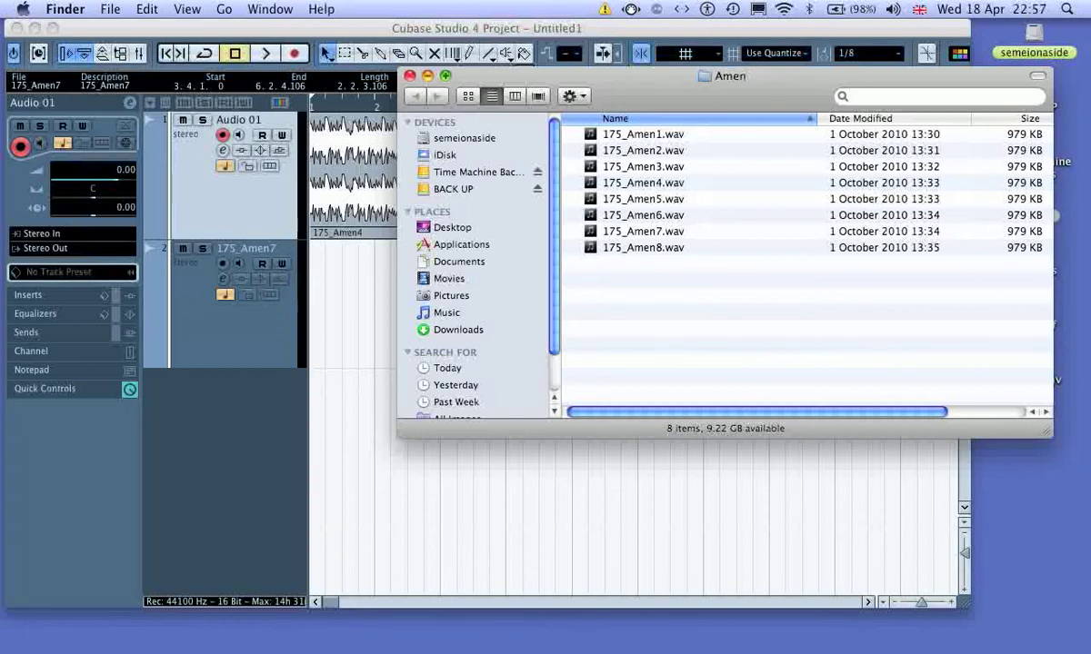
pyautogui.press('super+w')
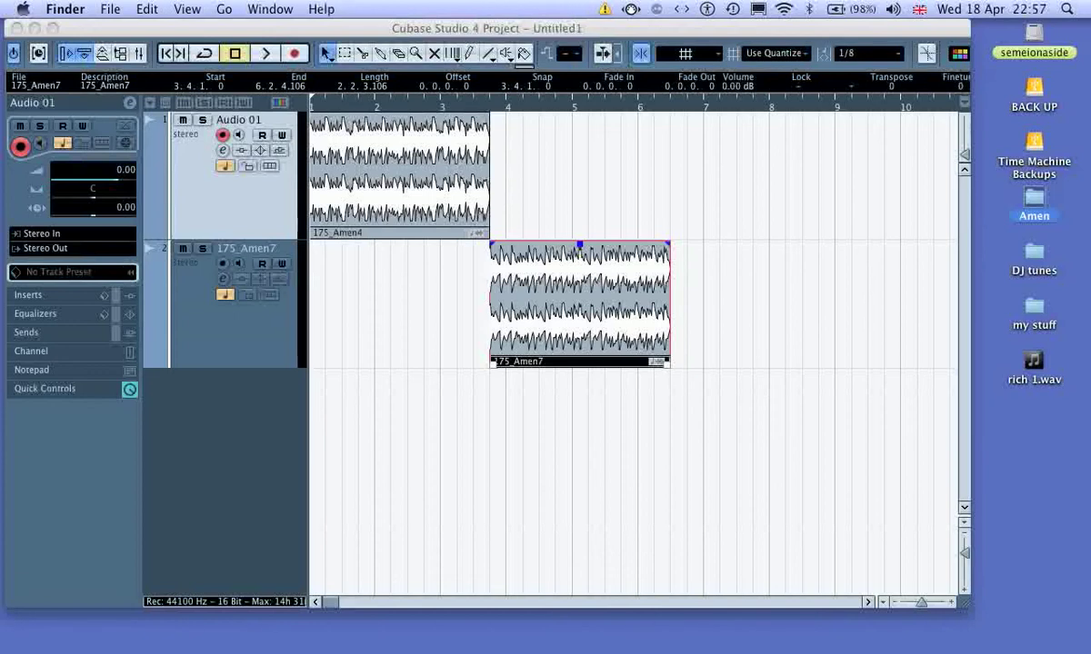
pyautogui.press('super+Tab')
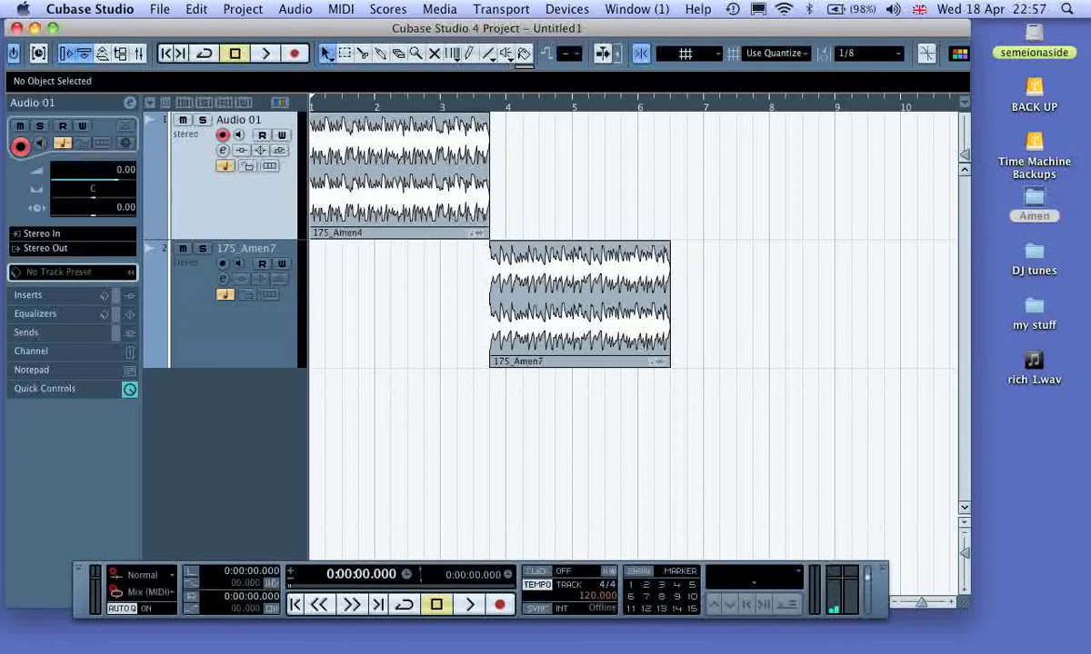
# Switch the project to fixed tempo, set it to 175 BPM, and play both clips from the start
pyautogui.click(536, 585)
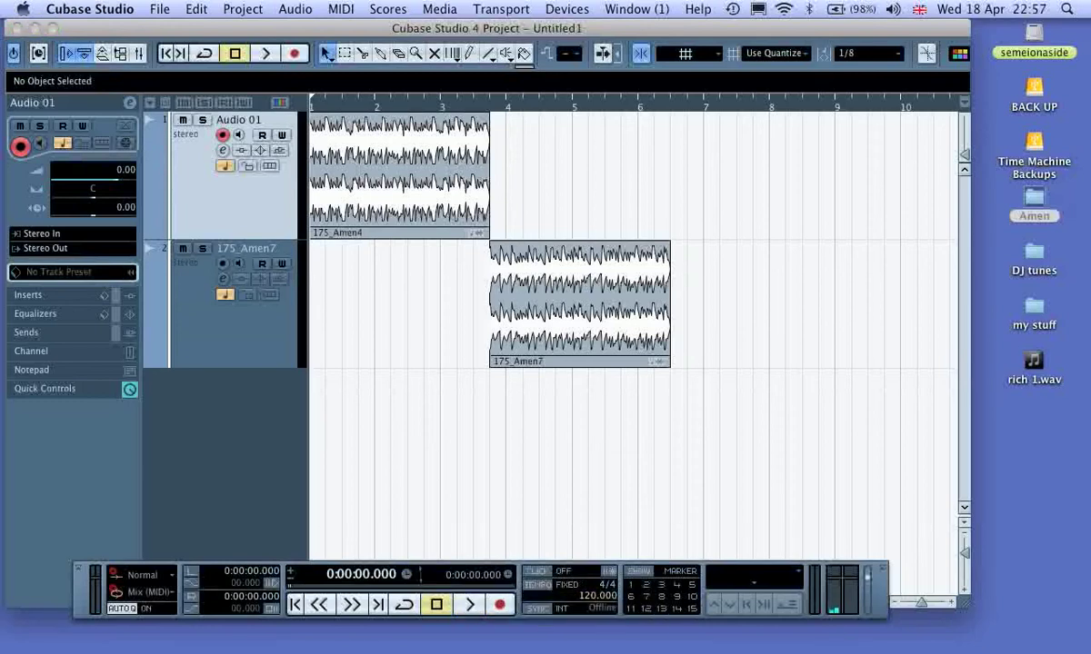
pyautogui.click(596, 594)
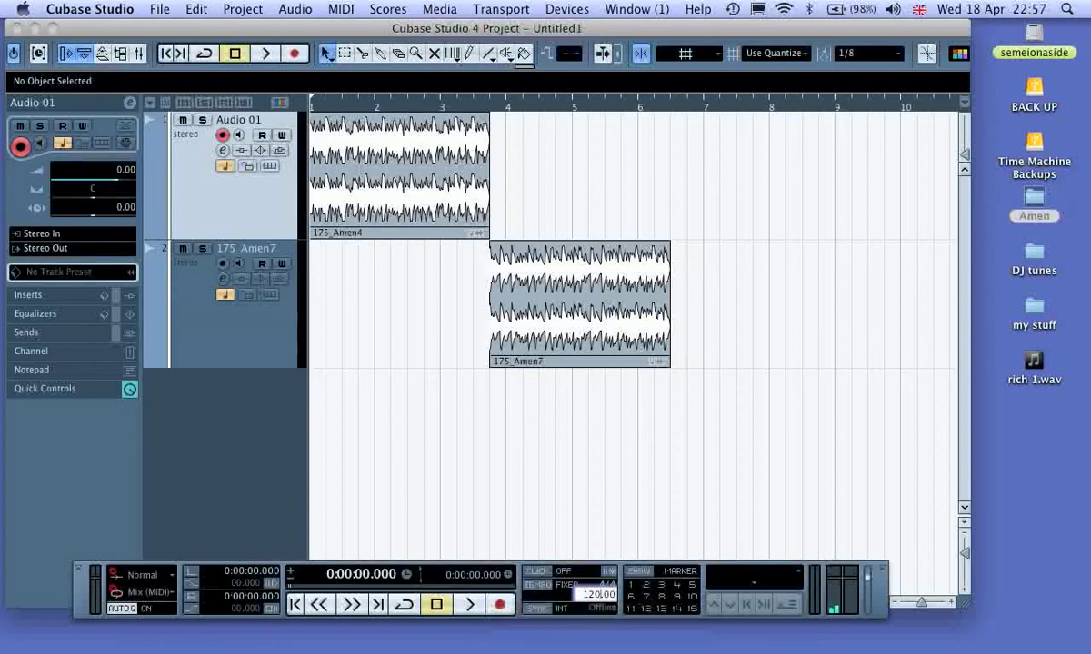
pyautogui.write('100')
pyautogui.write('75')
pyautogui.press('Return')
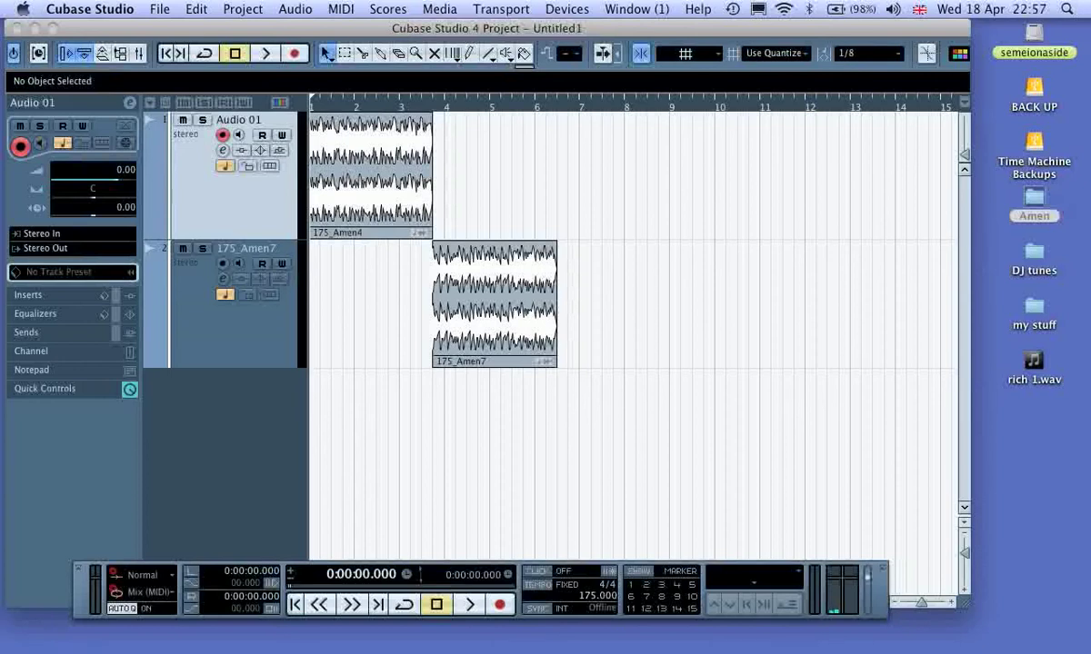
pyautogui.click(469, 604)
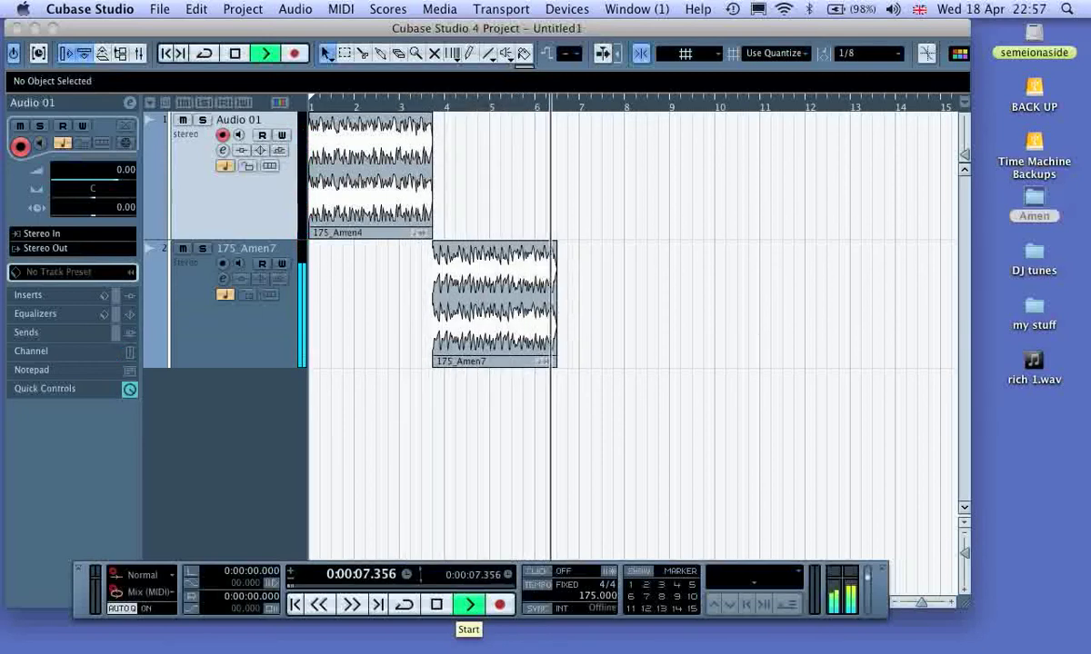
pyautogui.press('space')
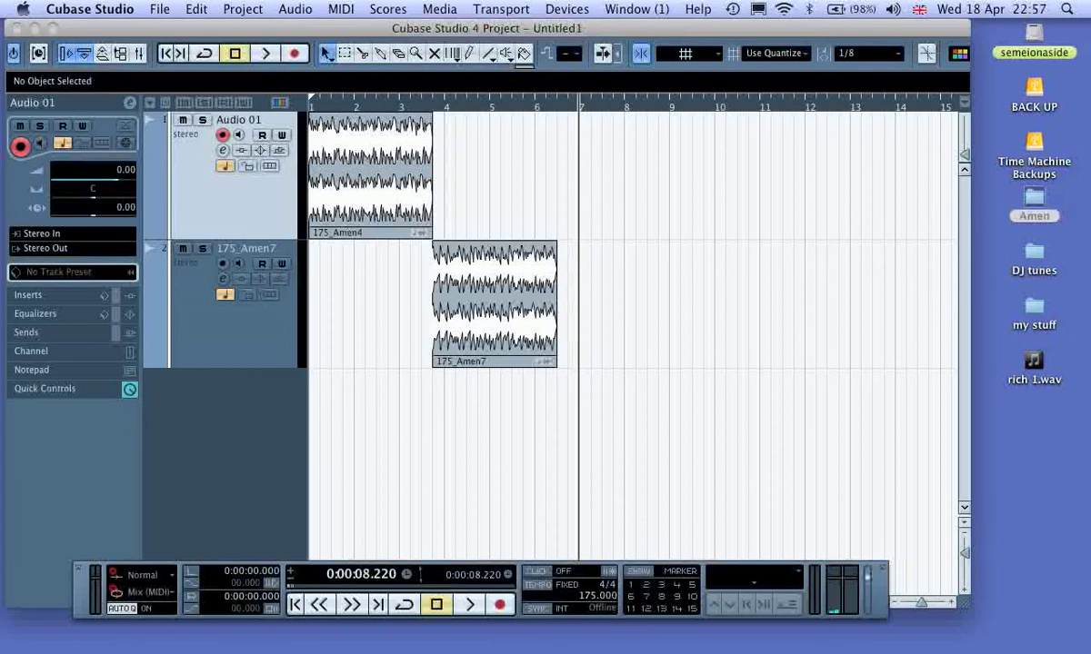
# Move the 175_Amen7 clip to bar 5 and, using Sizing Applies Time Stretch, extend the 175_Amen4 clip to four bars
pyautogui.moveTo(491, 273); pyautogui.dragTo(548, 272)
pyautogui.click(370, 173)
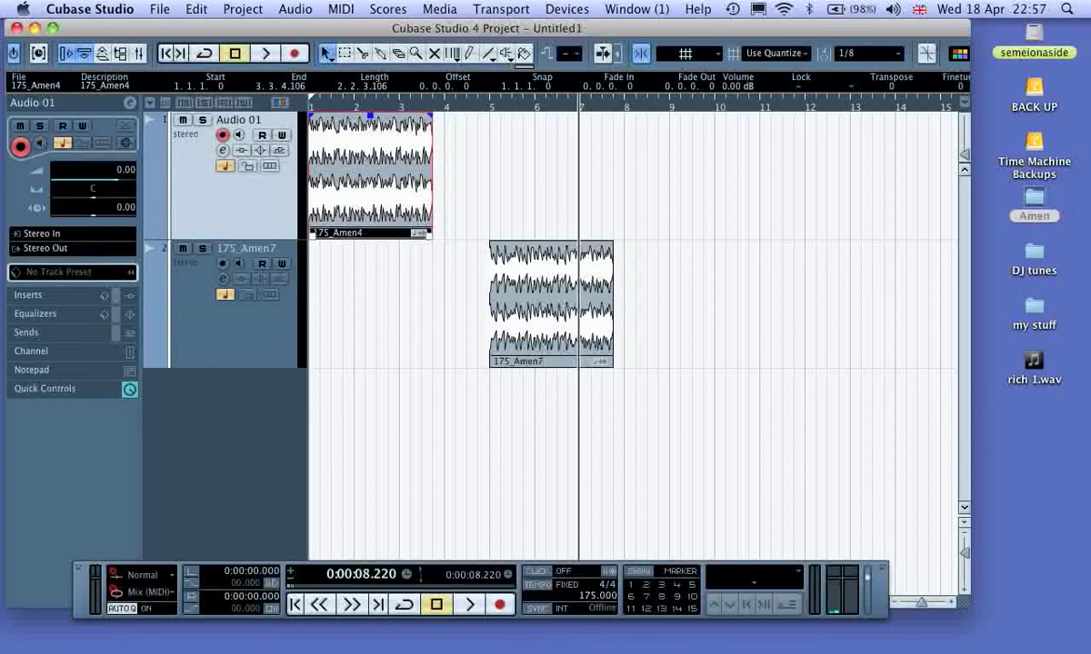
pyautogui.click(327, 52)
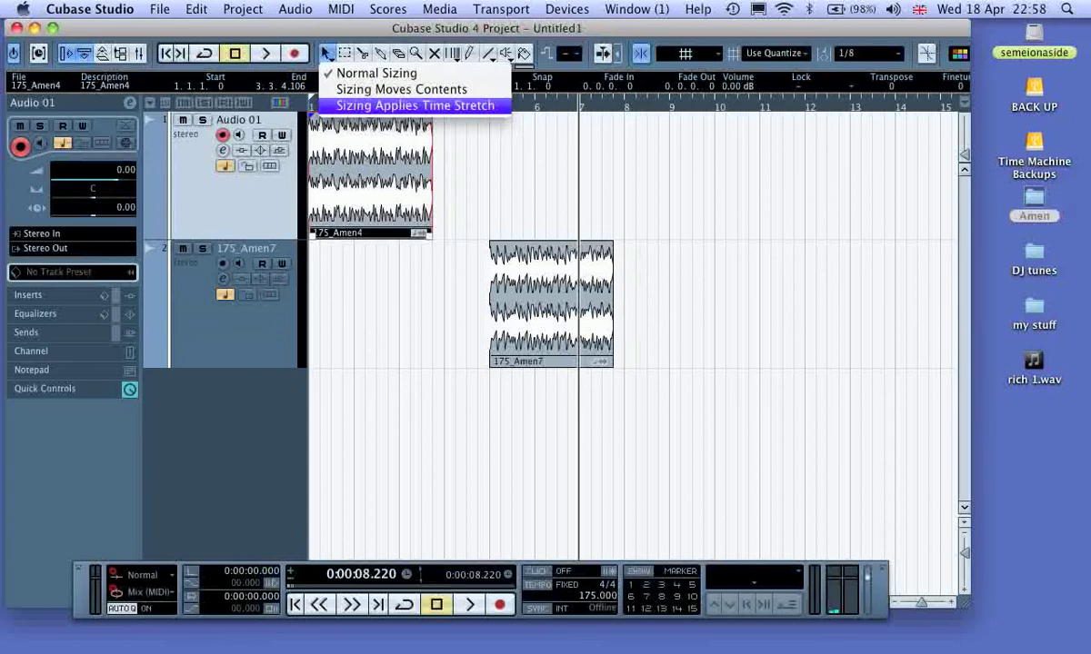
pyautogui.click(415, 106)
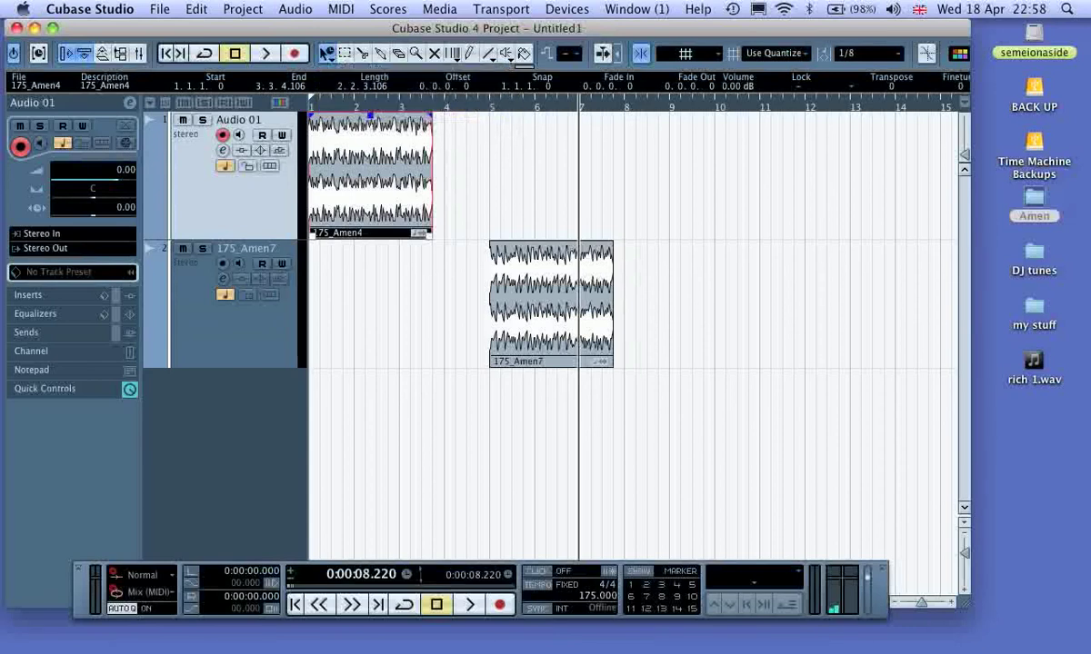
pyautogui.moveTo(431, 229); pyautogui.dragTo(489, 238)
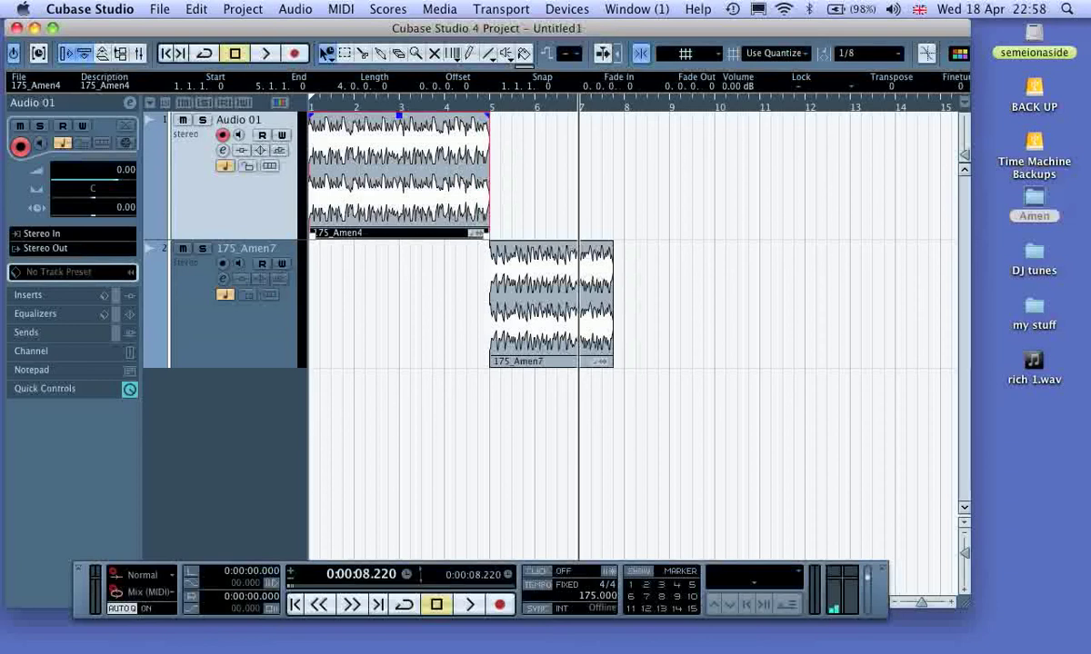
# Play from the project start to hear the stretched 175_Amen4 clip run into 175_Amen7, and stop
pyautogui.press('Home')
pyautogui.press('space')
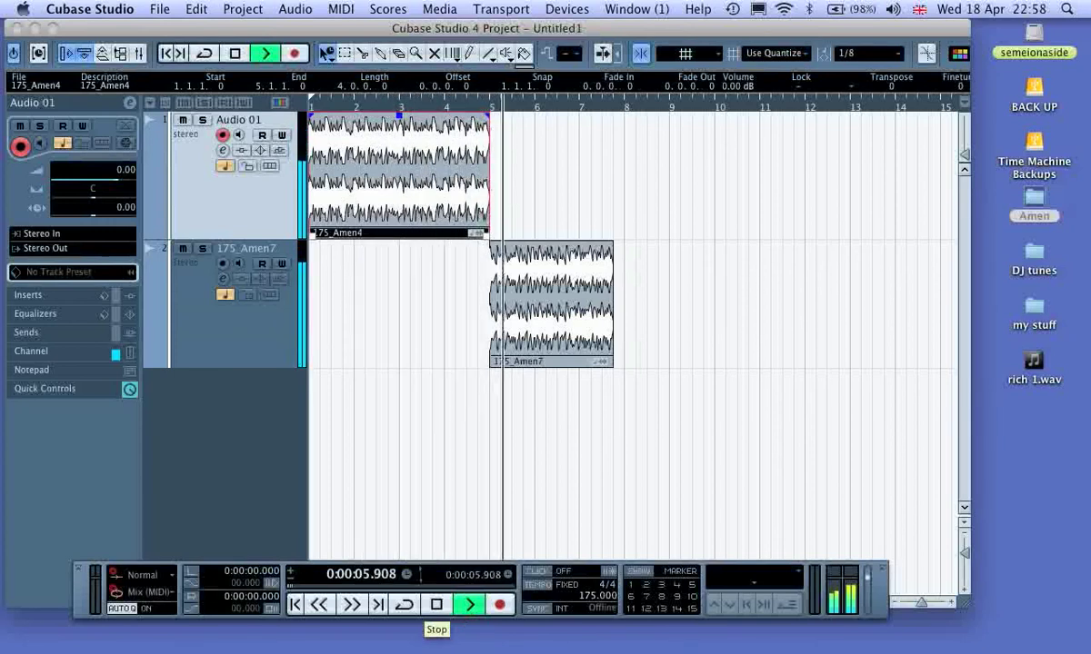
pyautogui.click(436, 604)
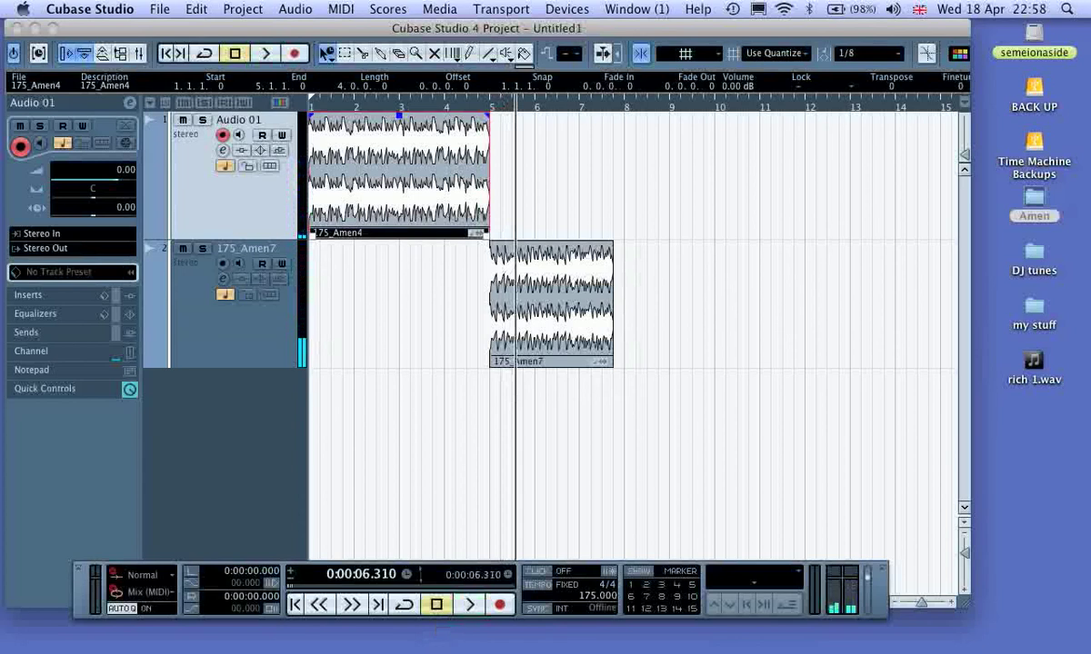
# Time-stretch the 175_Amen7 clip to four bars ending at bar 9, and play both clips from near the project start
pyautogui.click(550, 300)
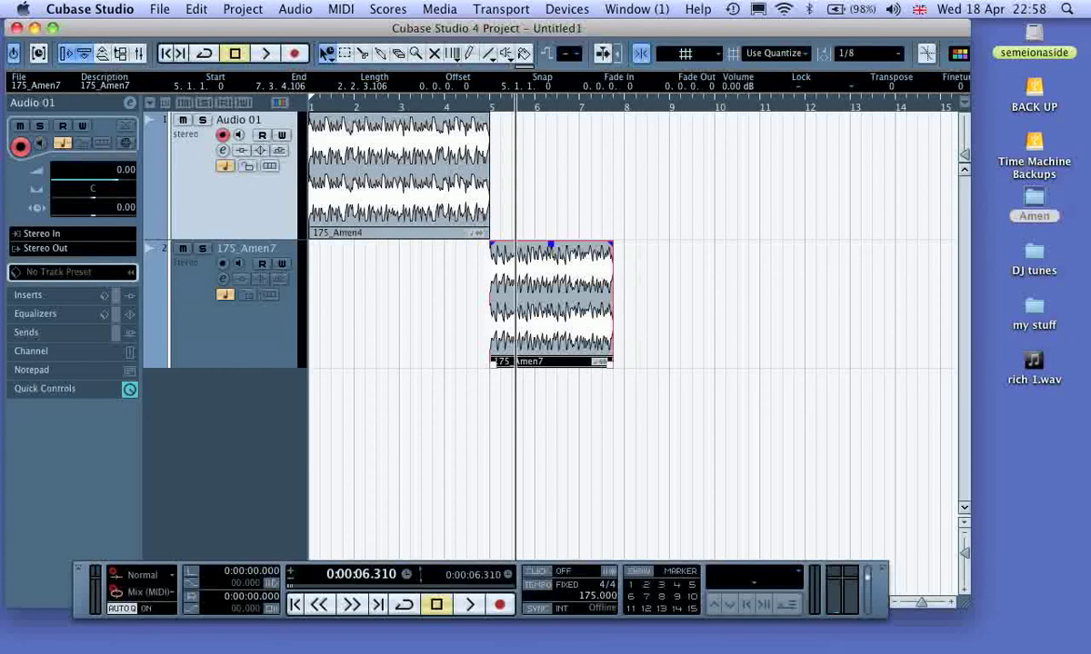
pyautogui.moveTo(612, 364); pyautogui.dragTo(669, 367)
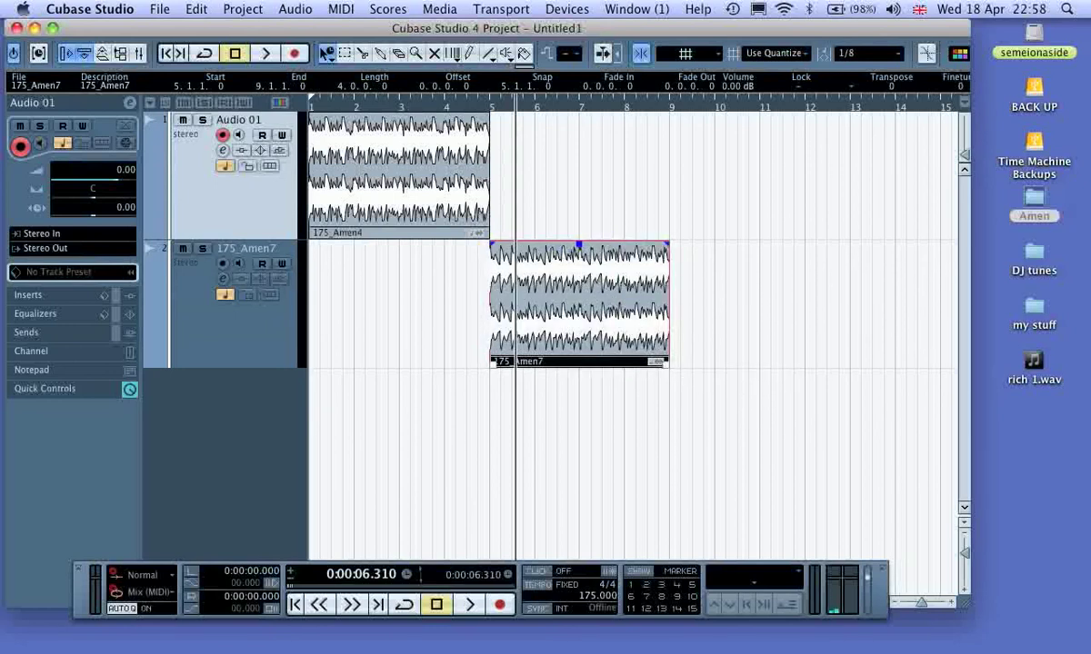
pyautogui.press('KP_Decimal')
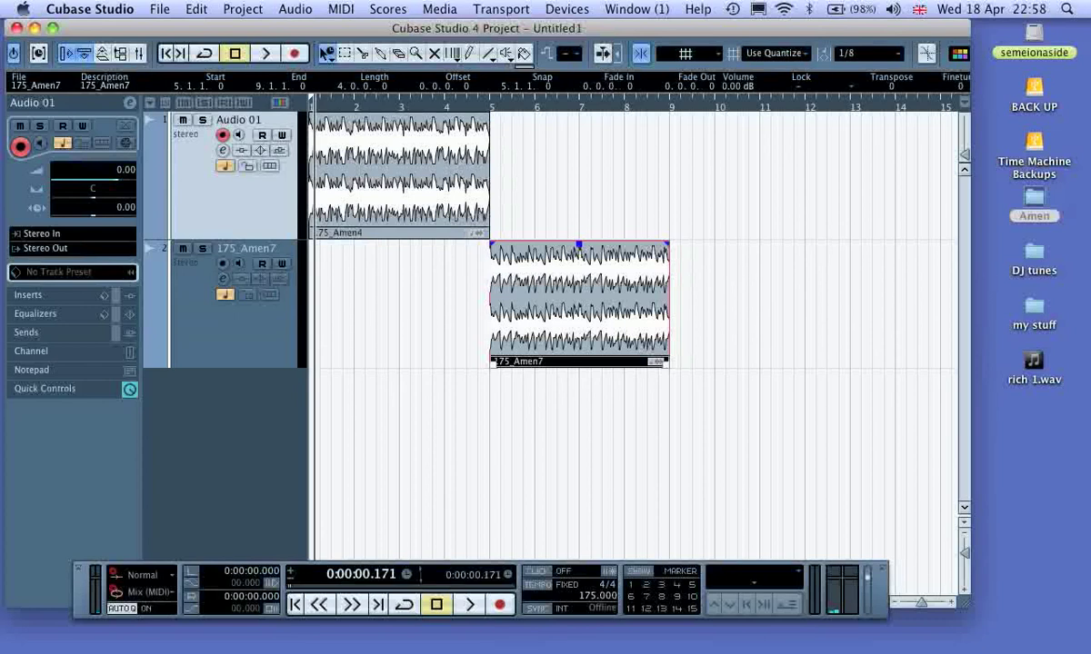
pyautogui.press('space')
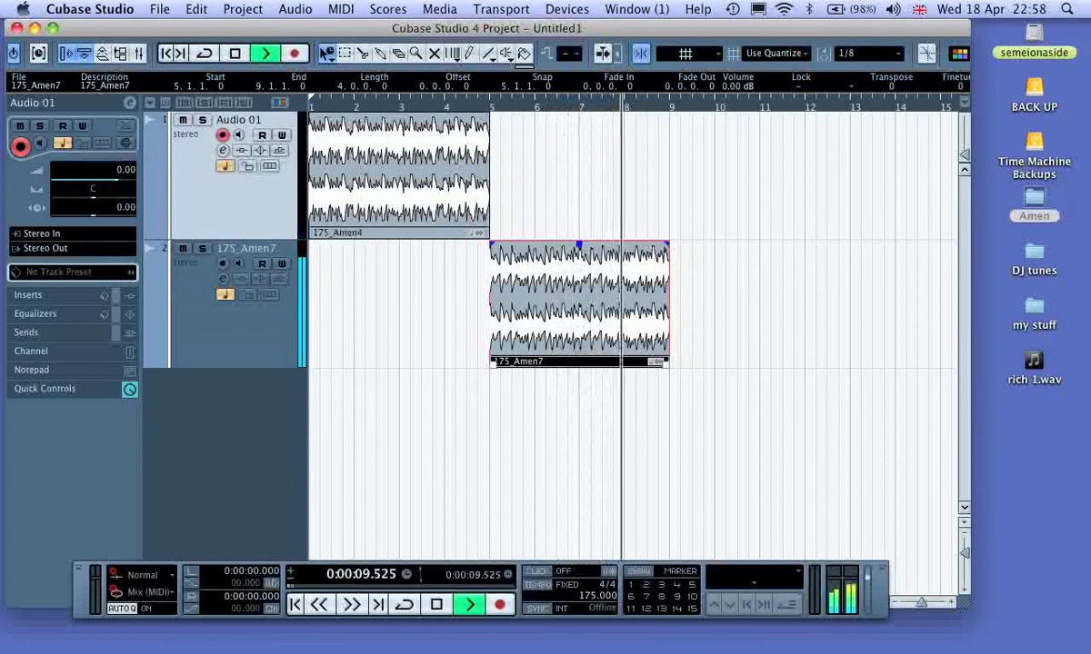
pyautogui.press('space')
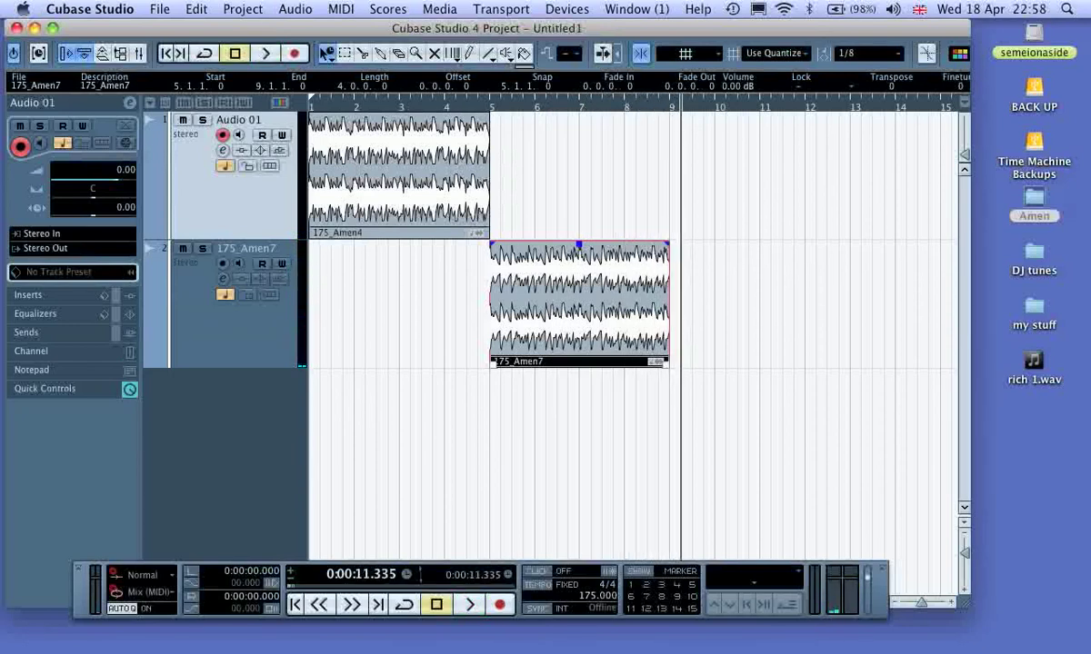
# Set the Object Selection tool back to Normal Sizing and turn on the metronome click
pyautogui.click(325, 53)
pyautogui.click(364, 75)
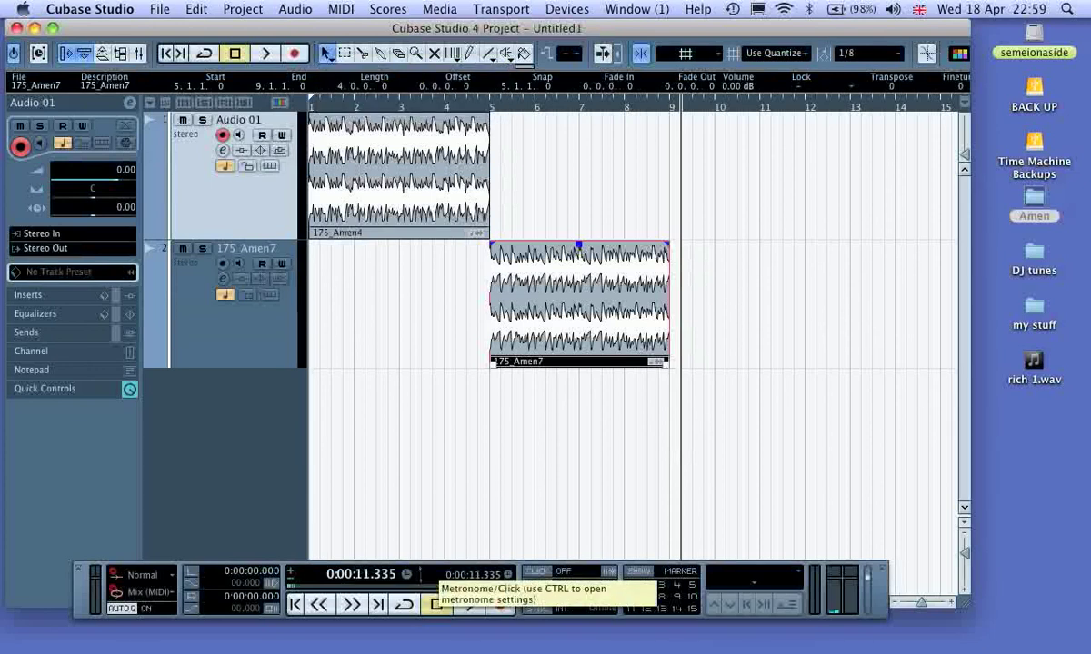
pyautogui.press('c')
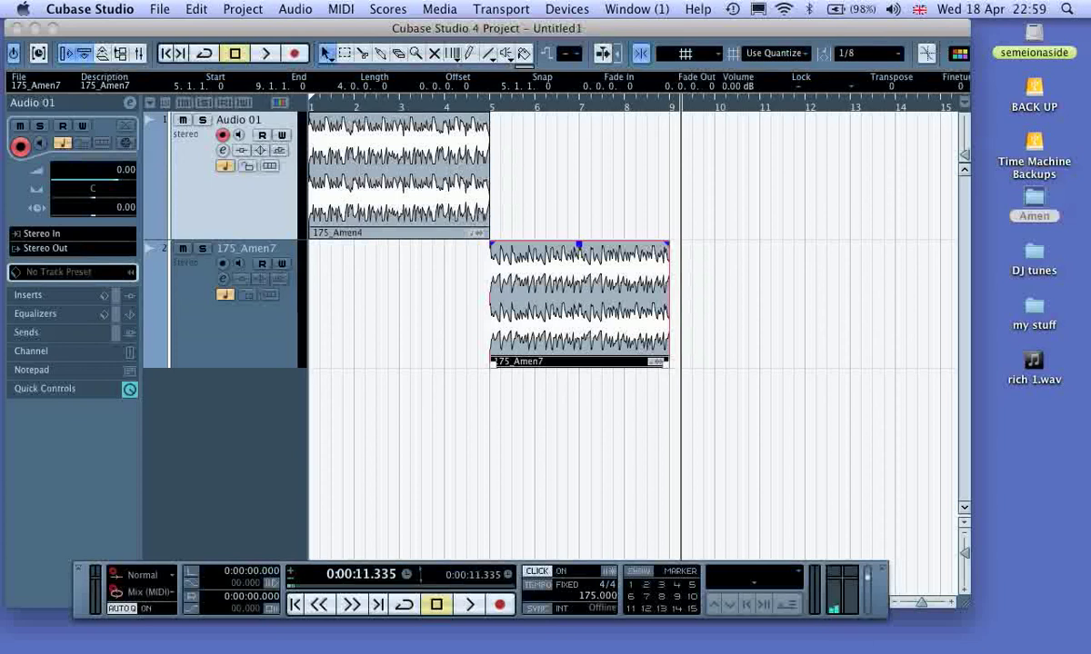
# Mute both audio tracks, then play the project from the start to check the metronome click on its own, and stop
pyautogui.press('m')
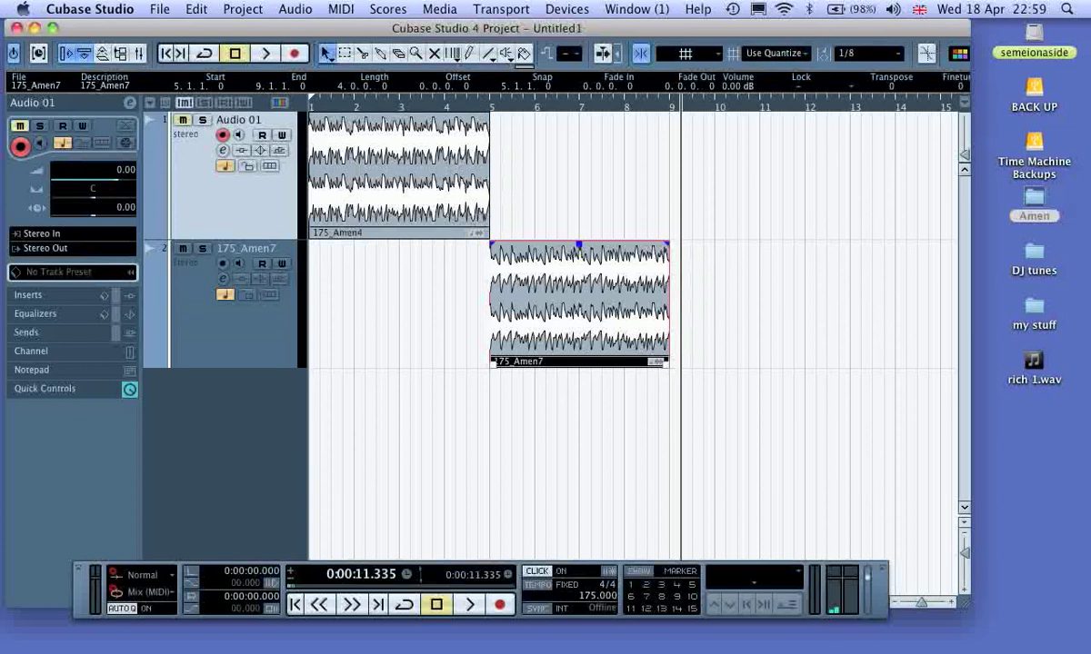
pyautogui.press('m')
pyautogui.press('Home')
pyautogui.click(469, 604)
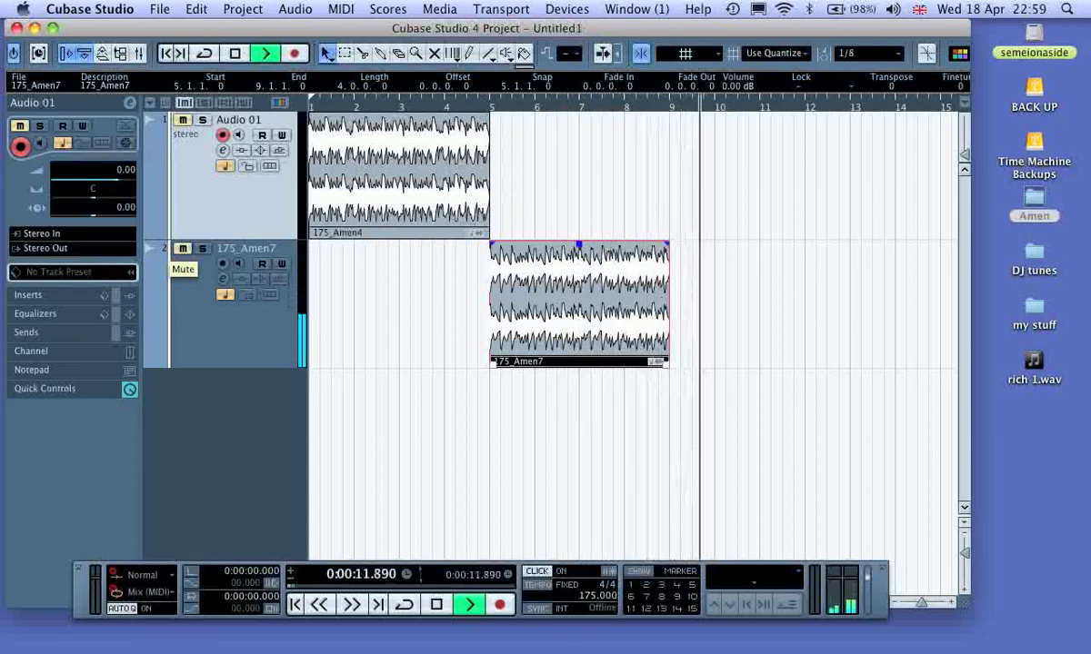
pyautogui.press('space')
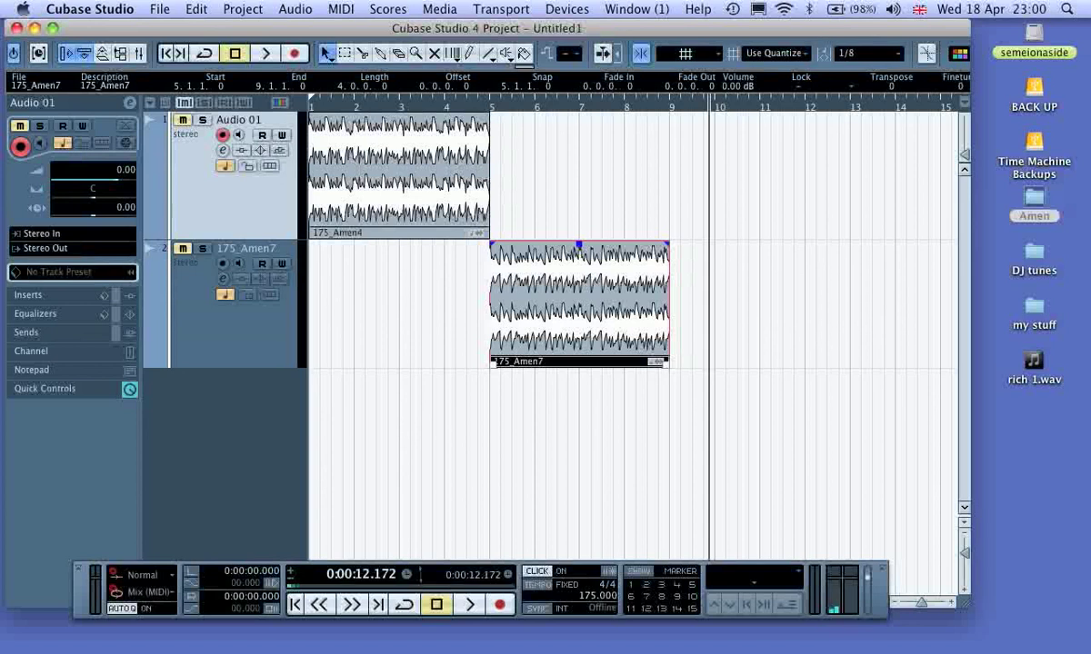
# Switch from Cubase to Finder
pyautogui.press('super+Tab')
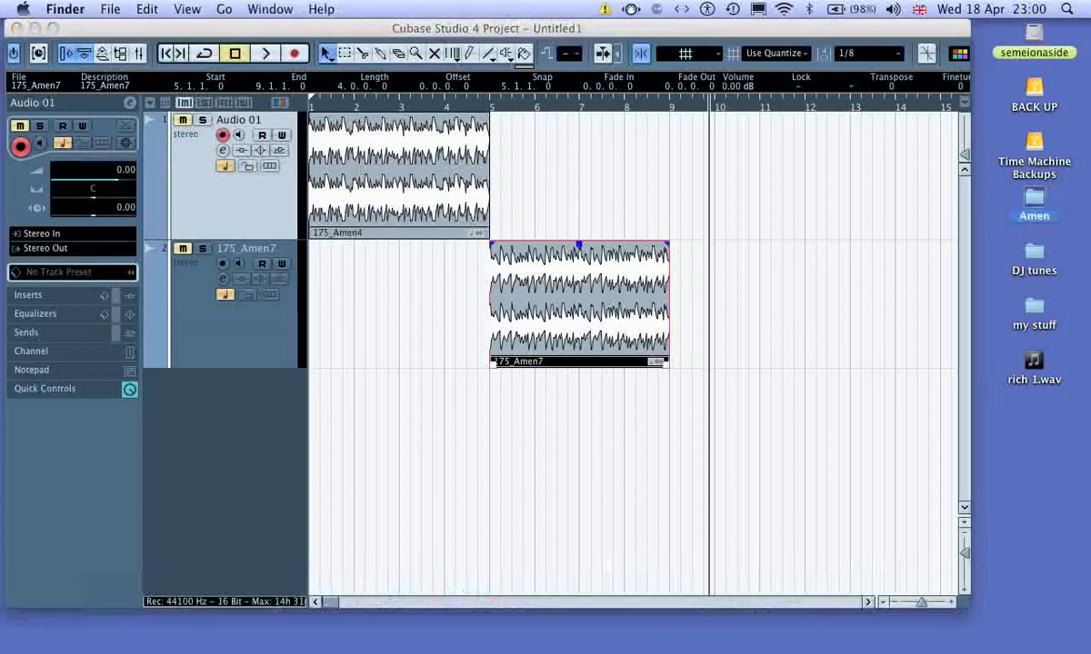